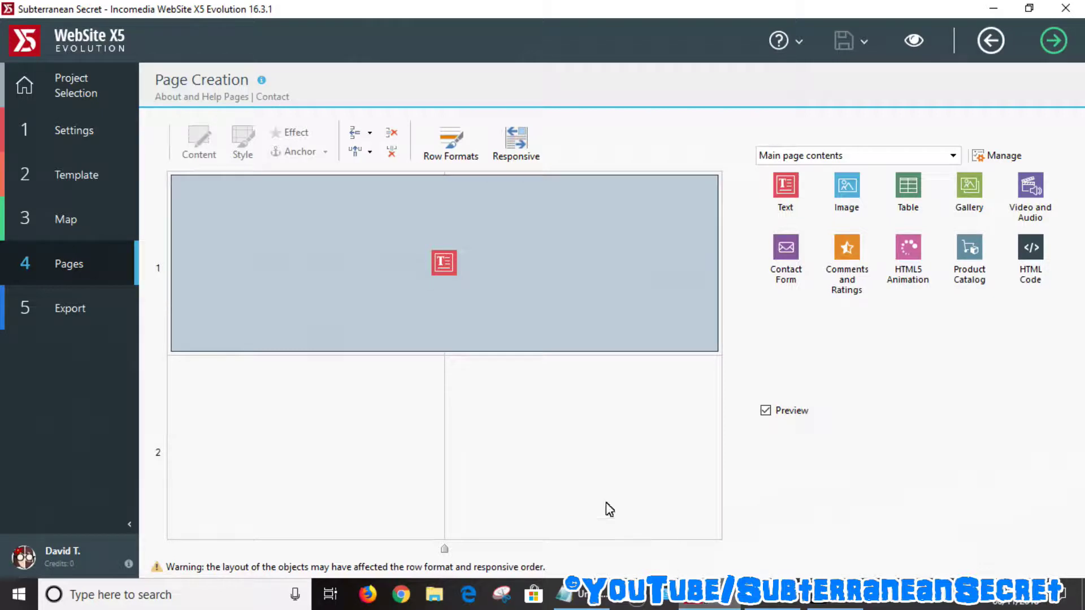
Preview the Contact page in desktop view and look through it down to the footer.
left_click(68, 220)
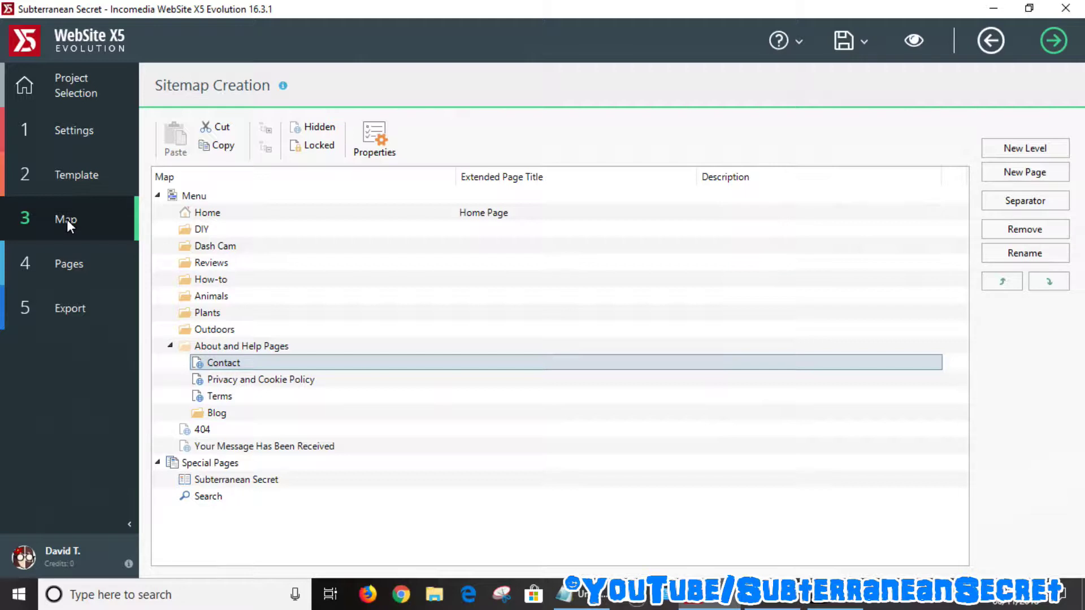
double_click(217, 364)
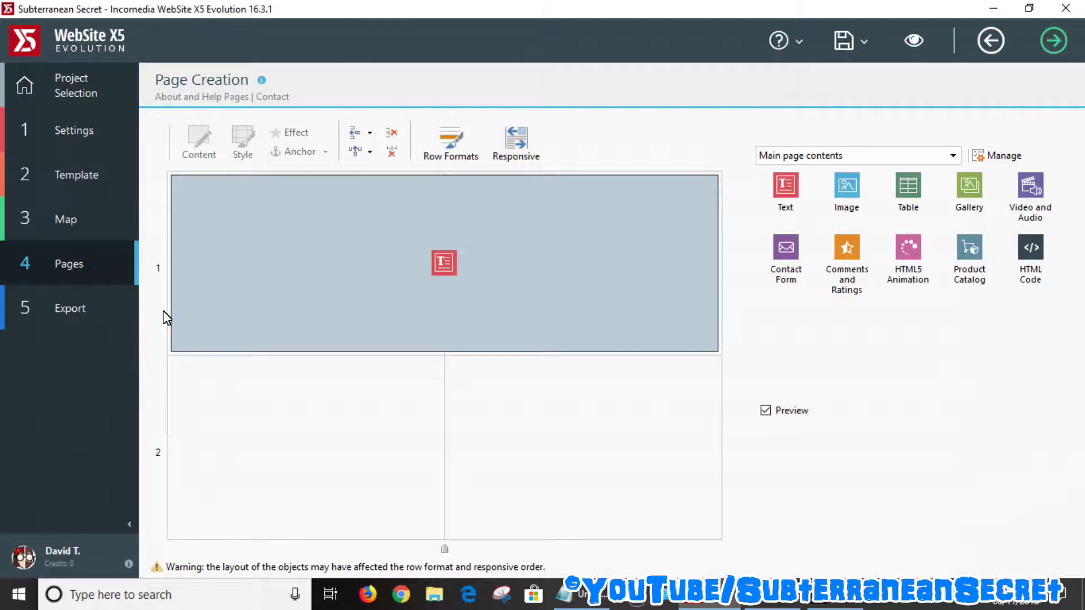
left_click(913, 40)
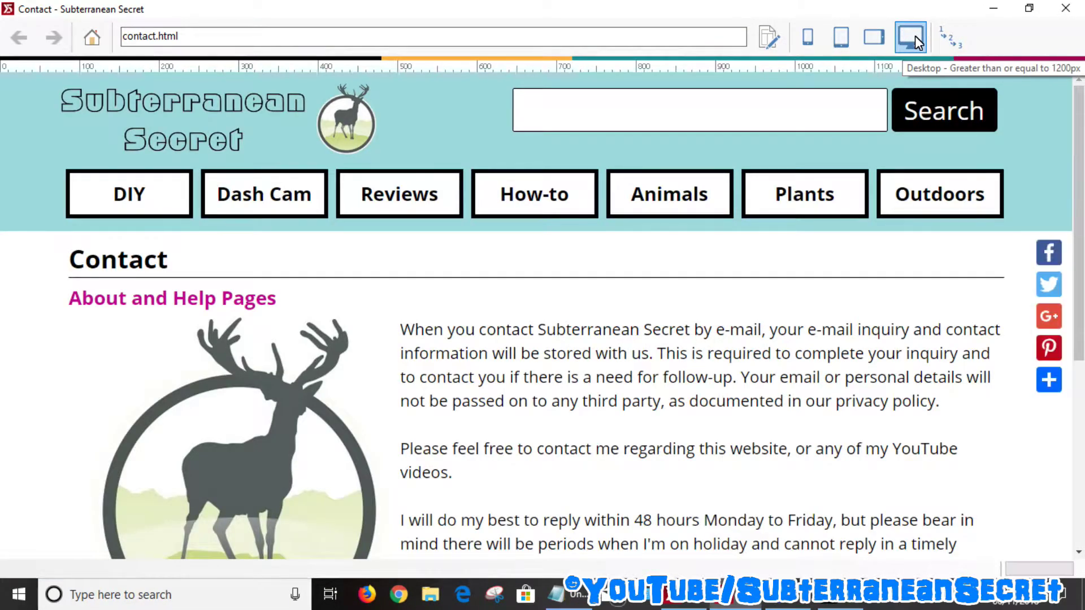
scroll(1023, 111, "down", 3)
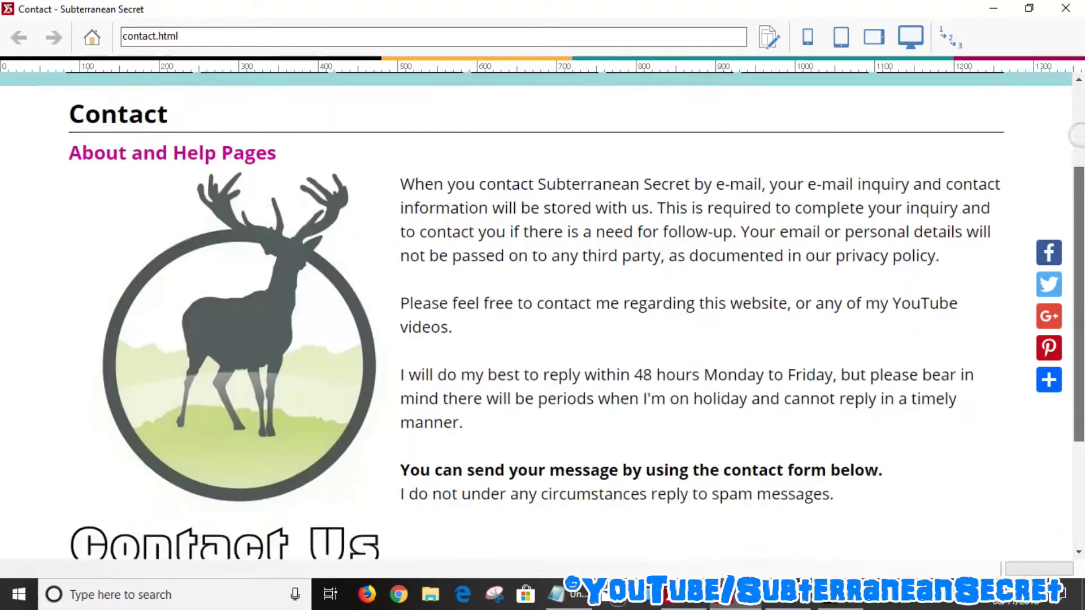
scroll(1062, 299, "down", 2)
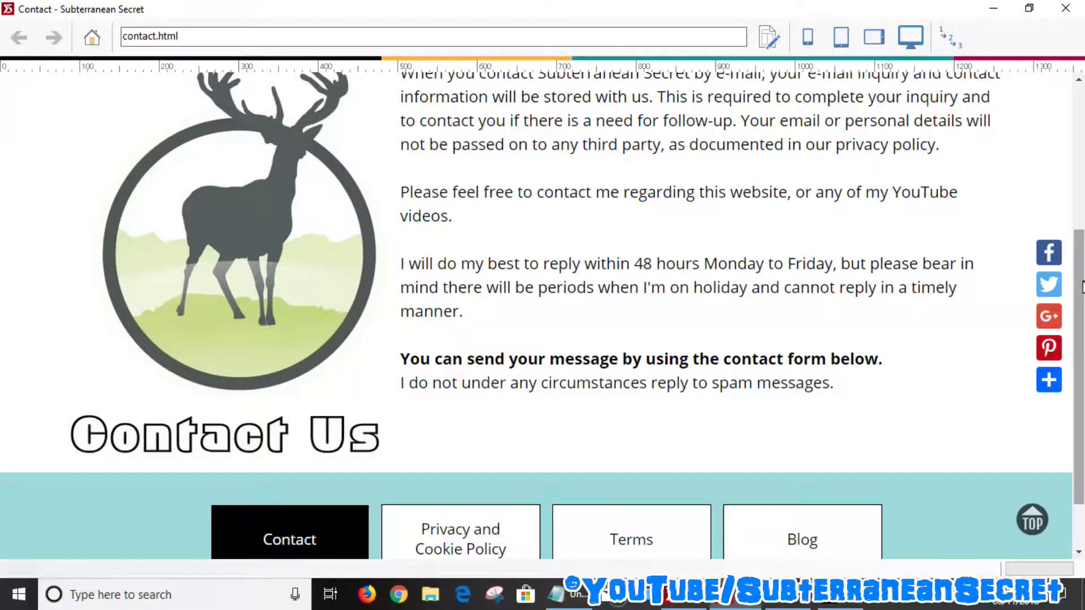
scroll(726, 316, "down", 2)
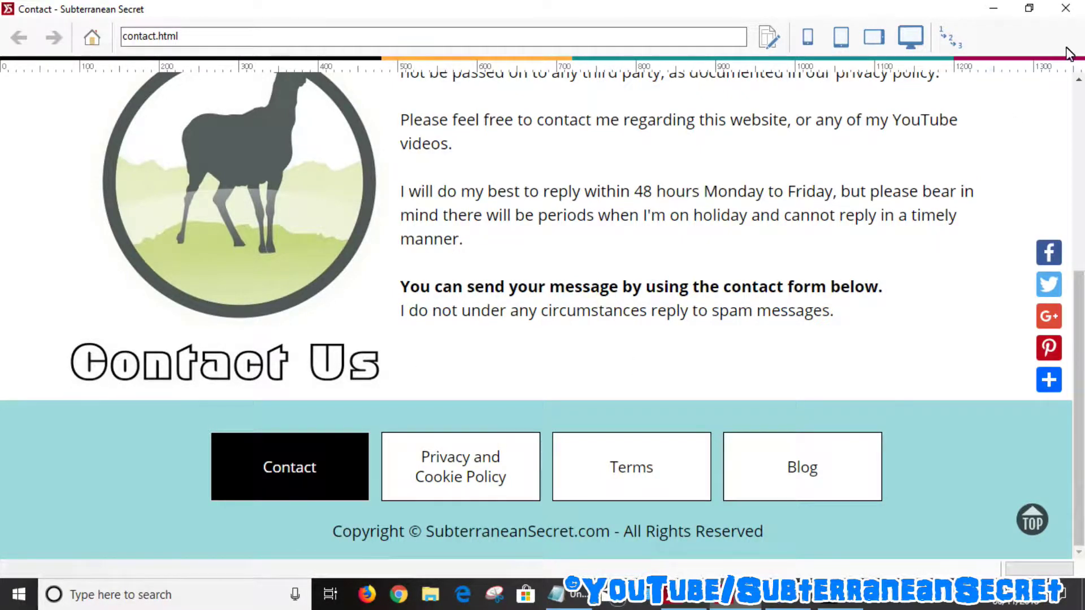
left_click(1064, 8)
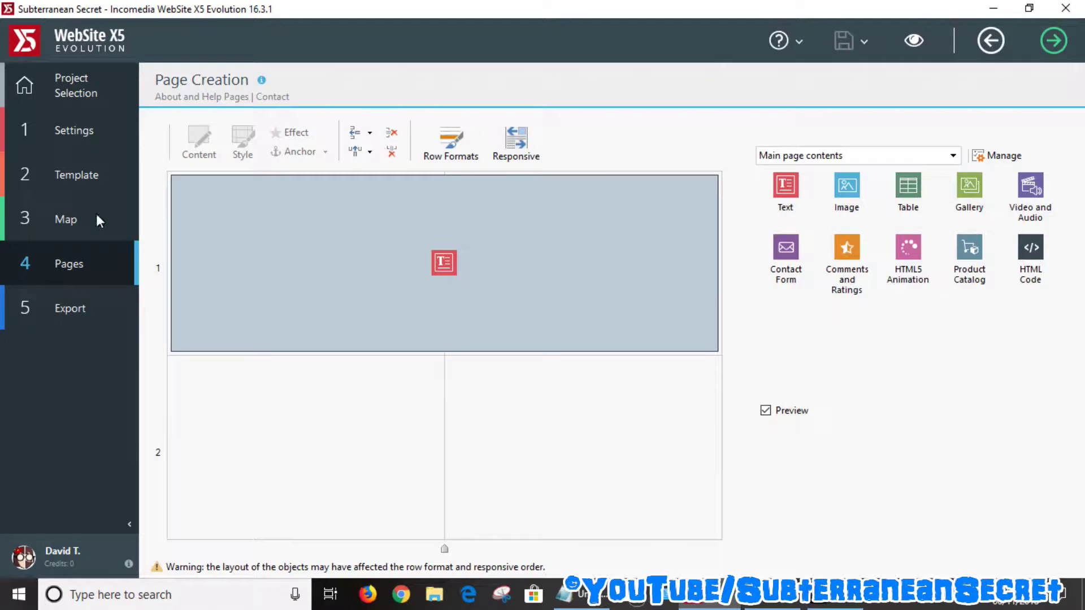
Place a Contact Form object in the empty second row of the Contact page and open its settings.
left_click(60, 219)
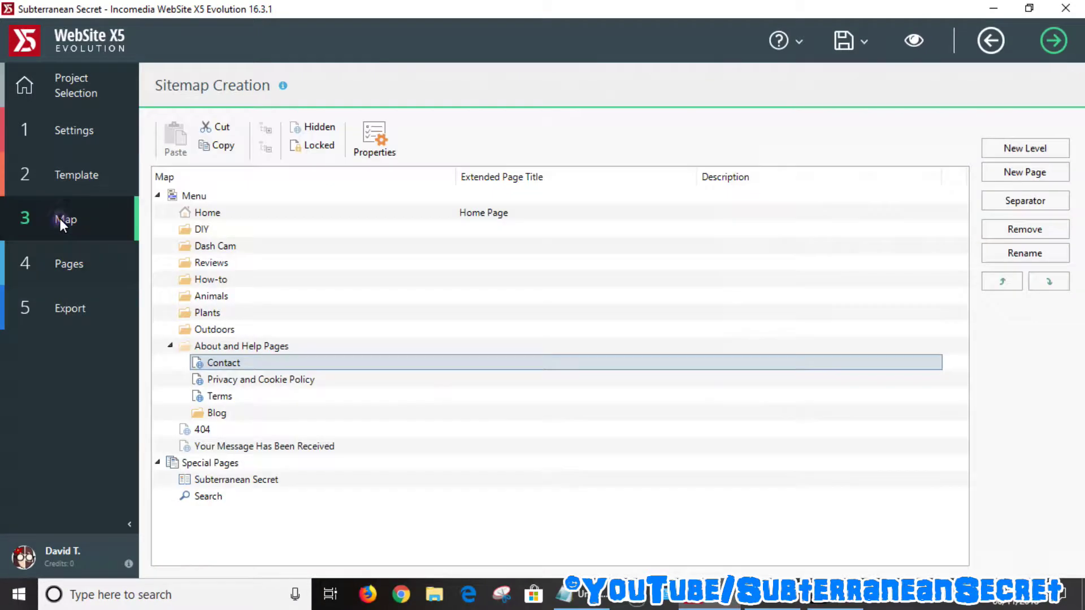
double_click(218, 362)
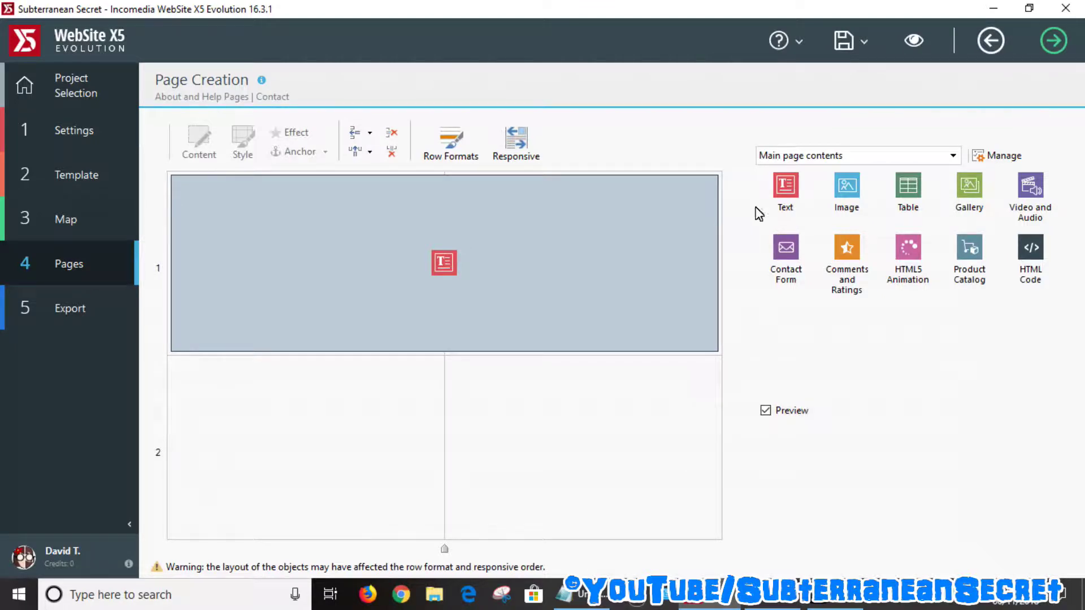
left_click_drag(785, 240, 460, 426)
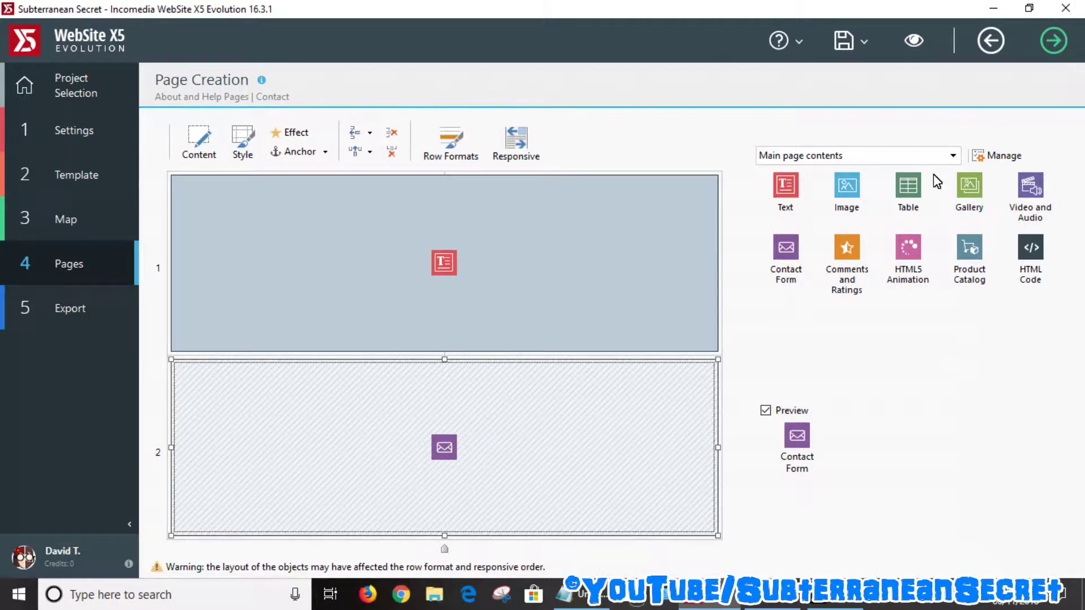
double_click(456, 448)
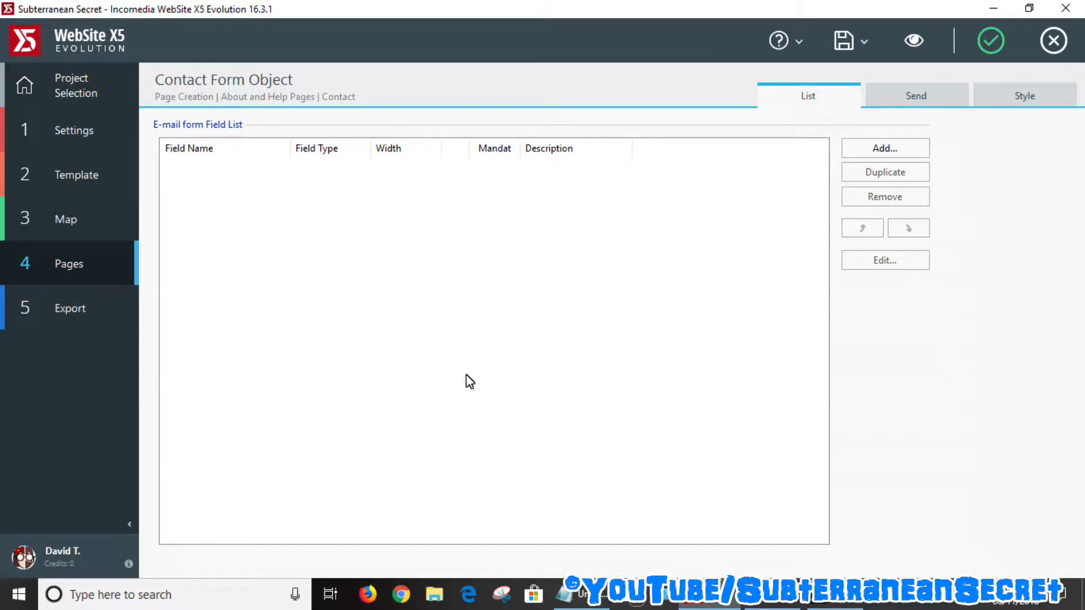
Start a new Text Area form field and label it "Enter your message", copying the text from Notepad.
left_click(885, 150)
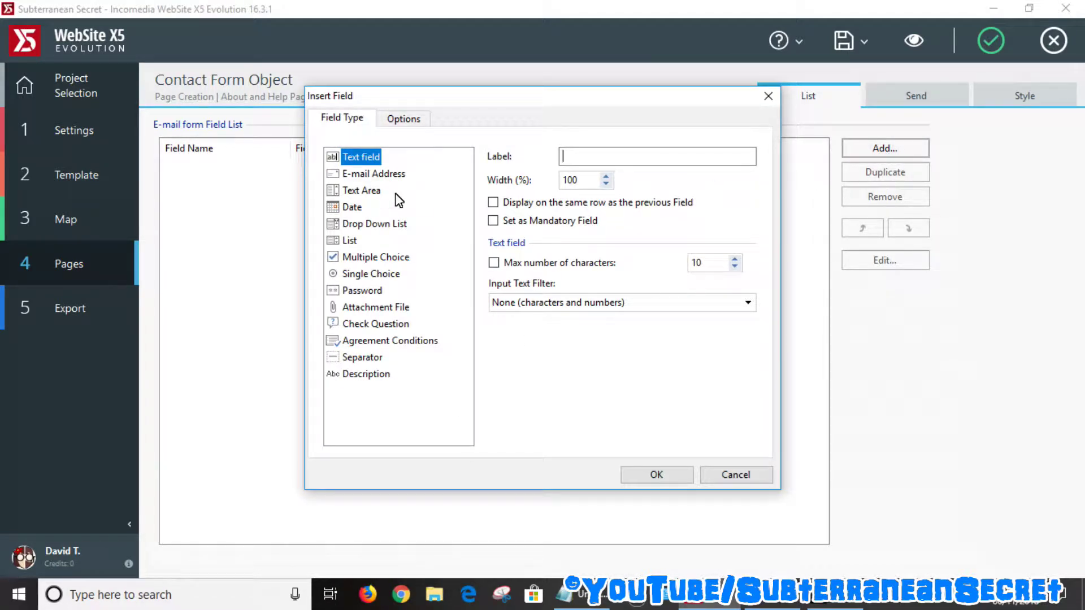
left_click(363, 192)
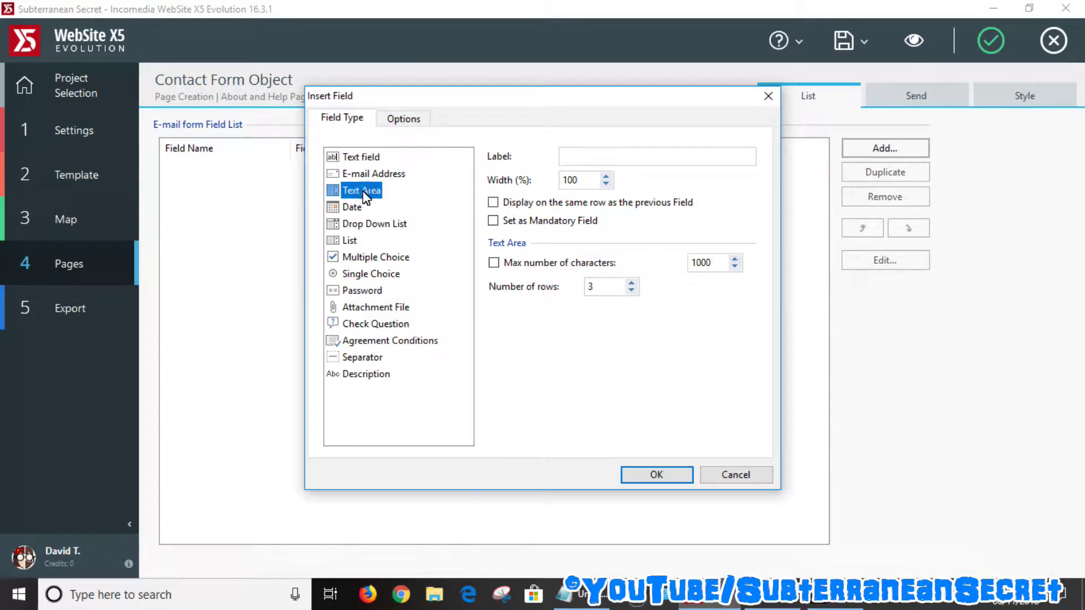
left_click(585, 155)
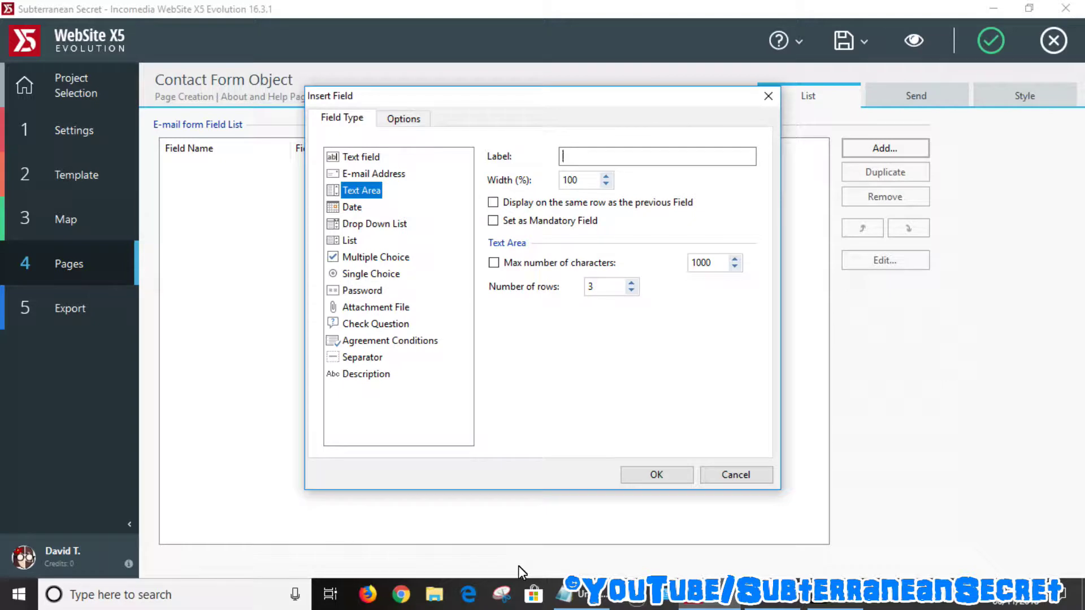
left_click(574, 594)
left_click(170, 186)
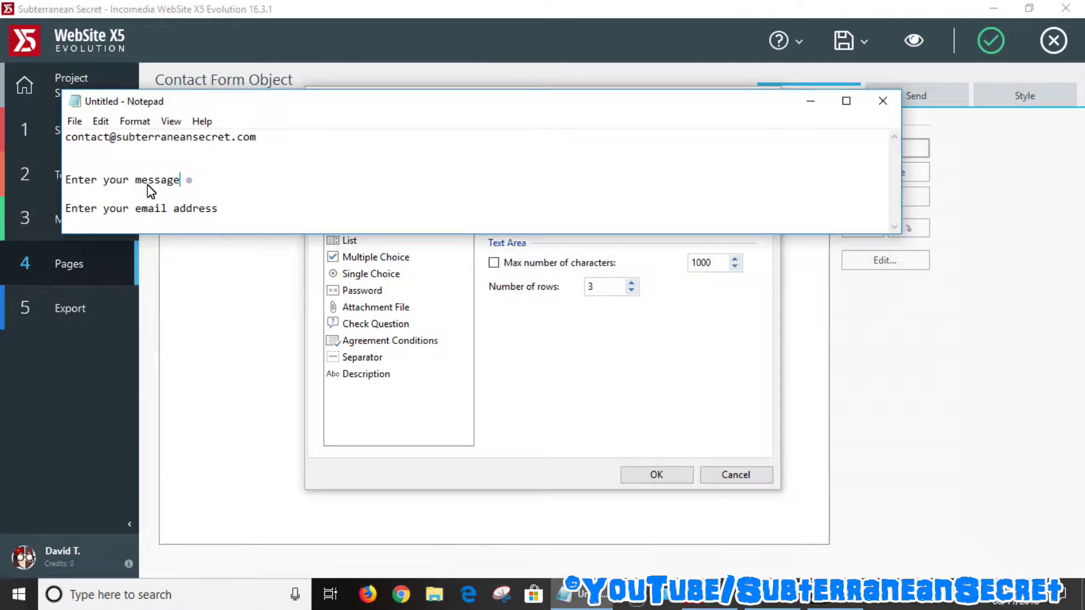
left_click_drag(205, 181, 69, 180)
right_click(70, 177)
left_click(121, 228)
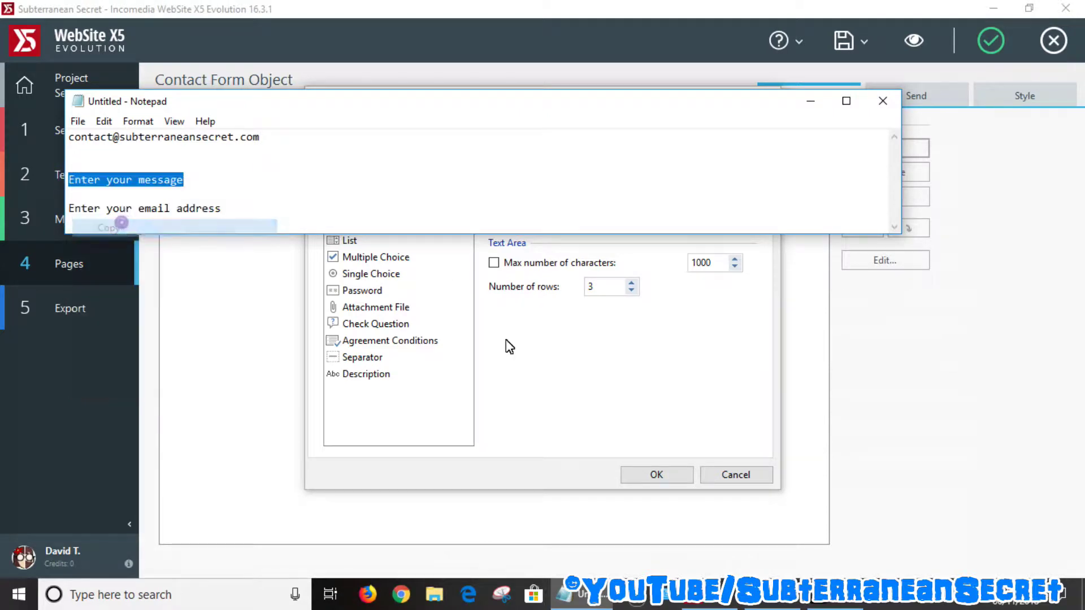
left_click(545, 396)
right_click(581, 160)
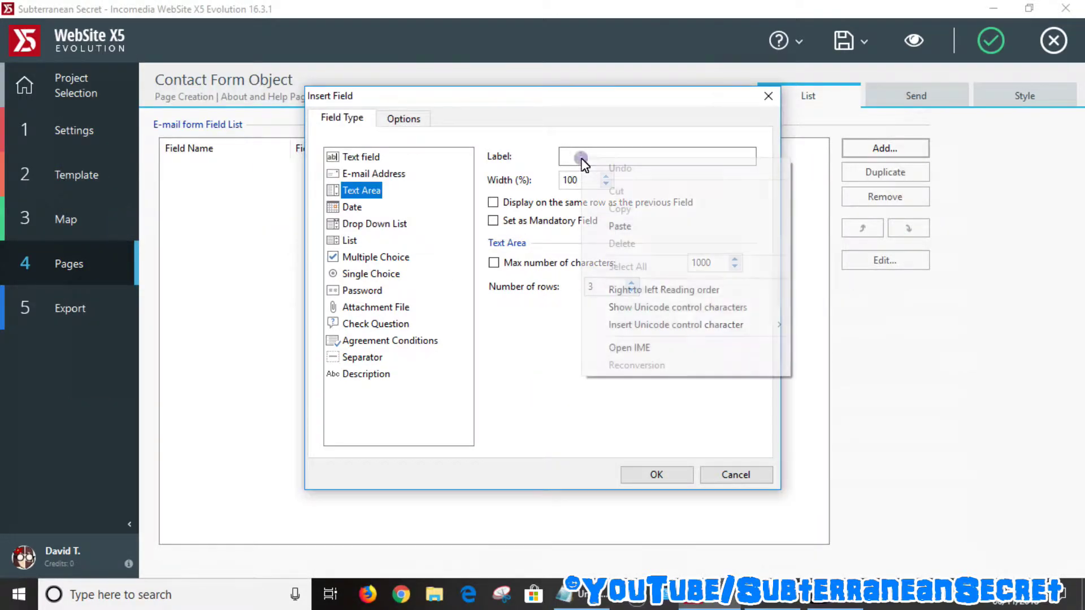
left_click(627, 226)
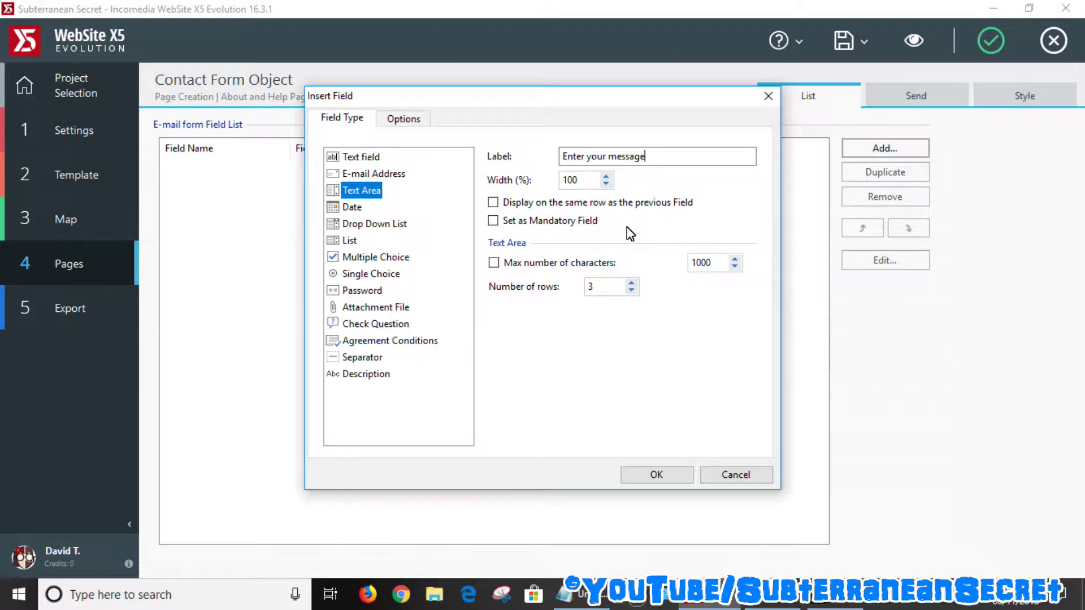
Make the message field mandatory with 5 rows and add it to the form.
left_click(493, 220)
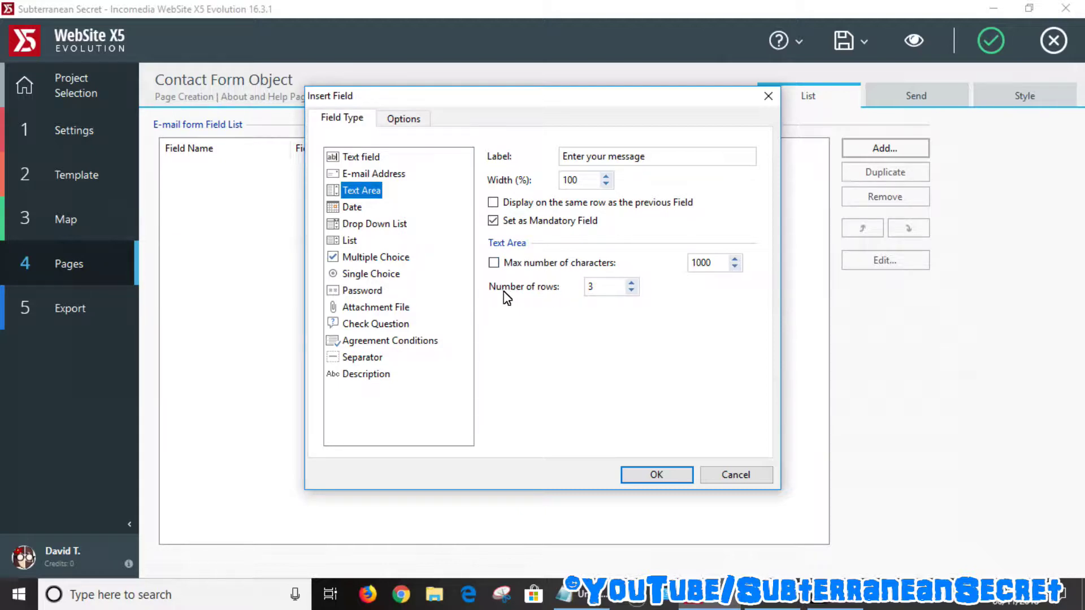
left_click(631, 283)
left_click(631, 283)
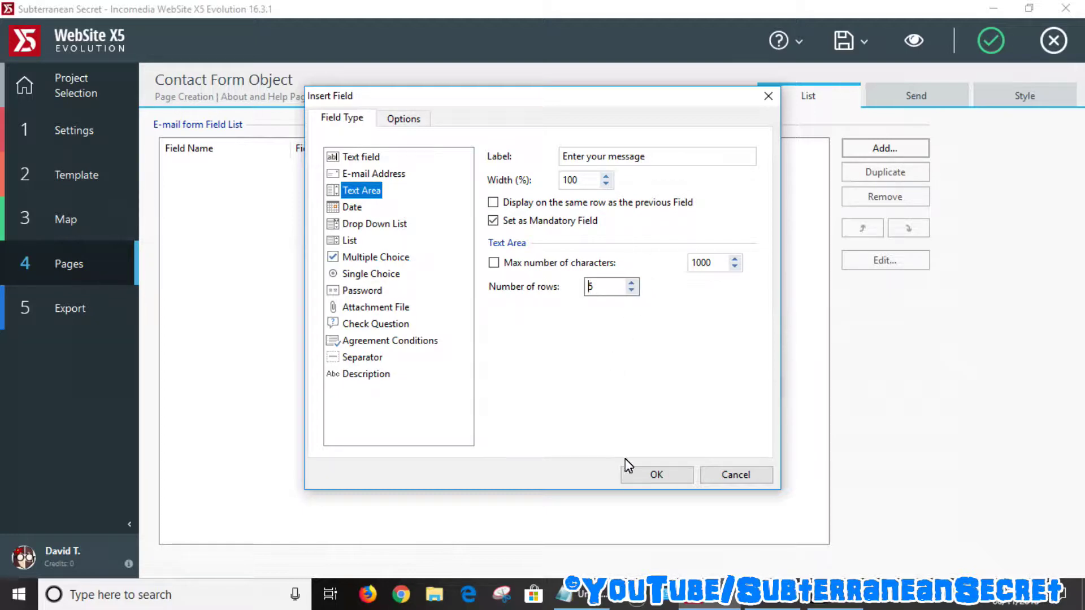
left_click(655, 475)
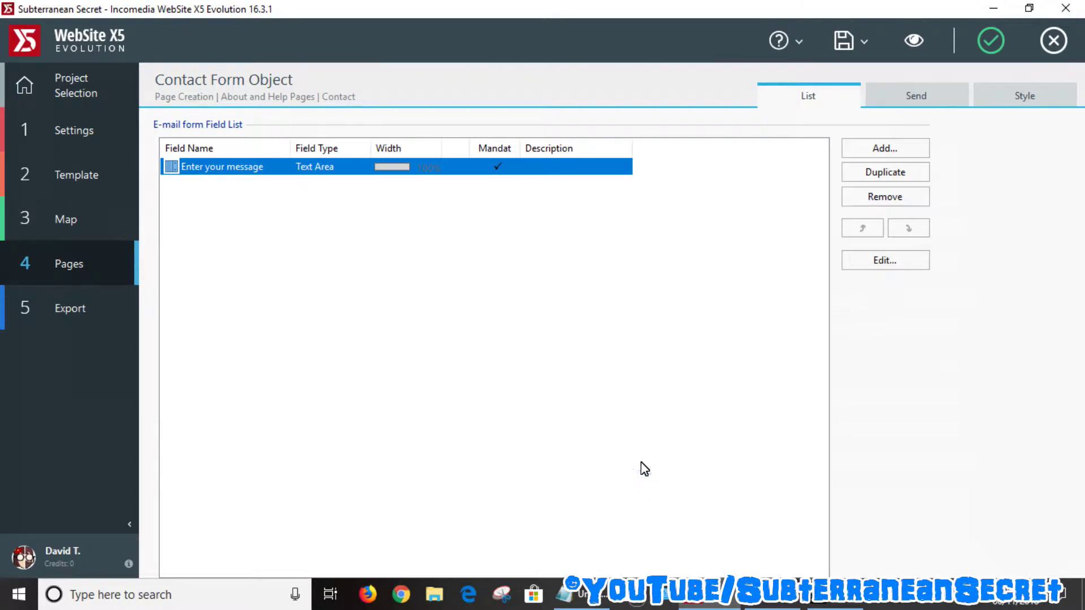
Add a mandatory E-mail Address field to the form, labelled "Enter your email address" with the text copied from Notepad.
left_click(887, 152)
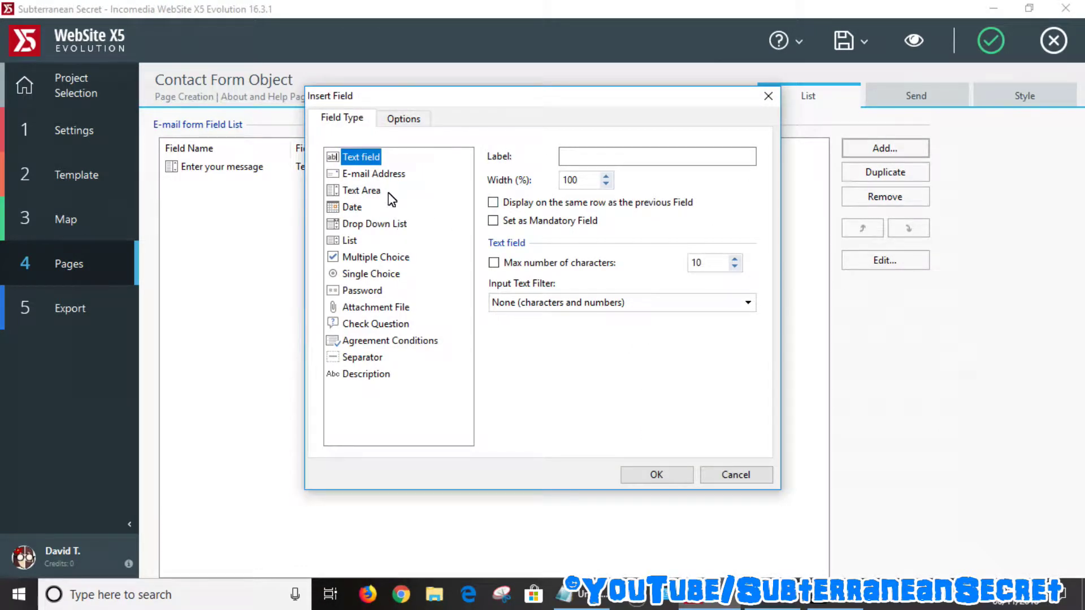
left_click(382, 177)
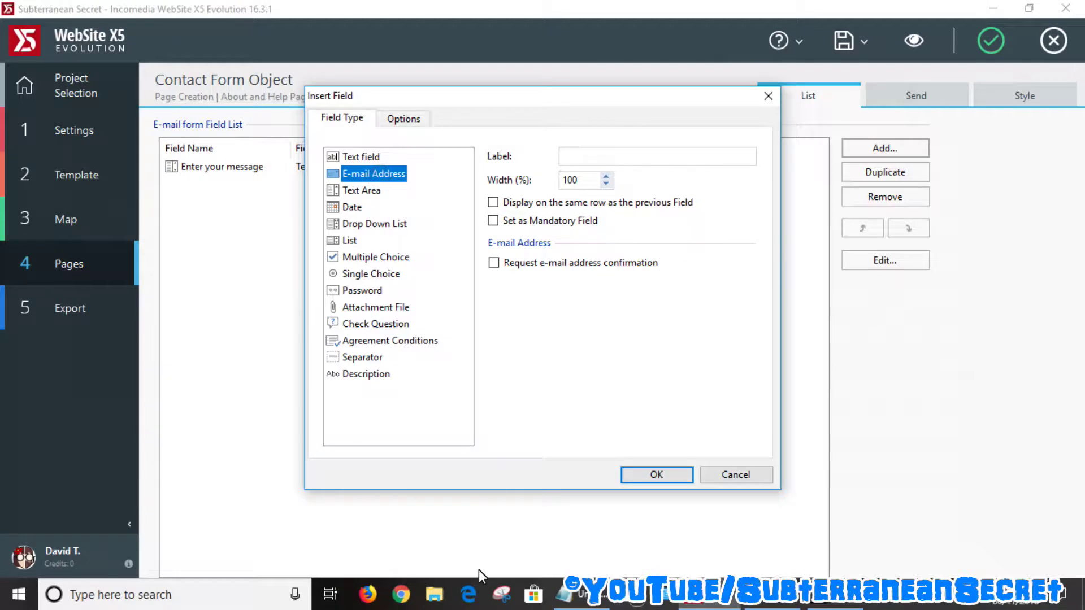
left_click(568, 593)
left_click_drag(244, 214, 69, 216)
right_click(95, 216)
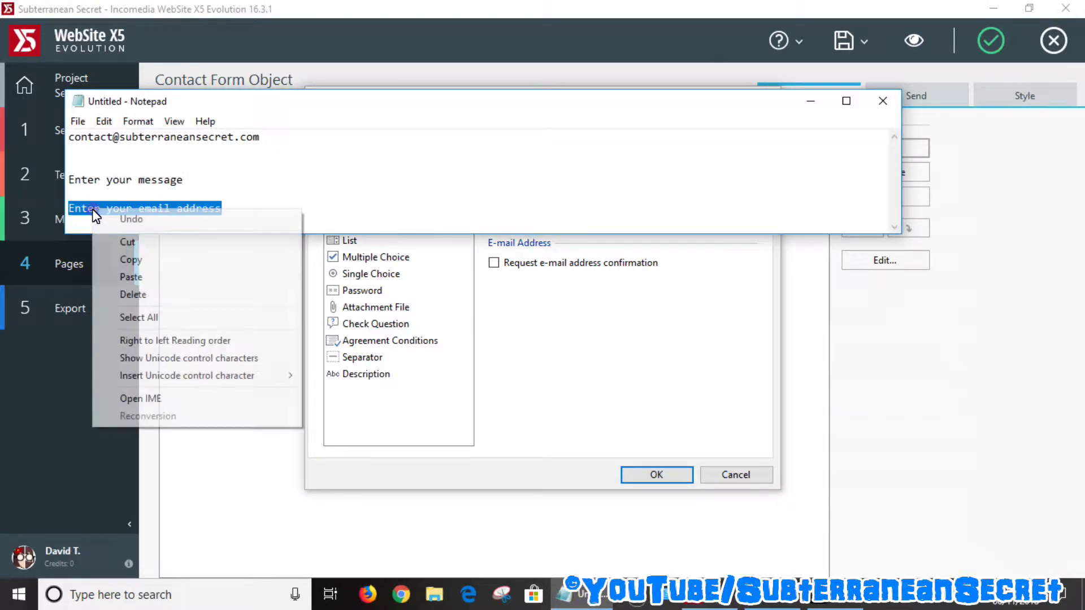
left_click(146, 259)
left_click(541, 320)
right_click(594, 155)
left_click(646, 226)
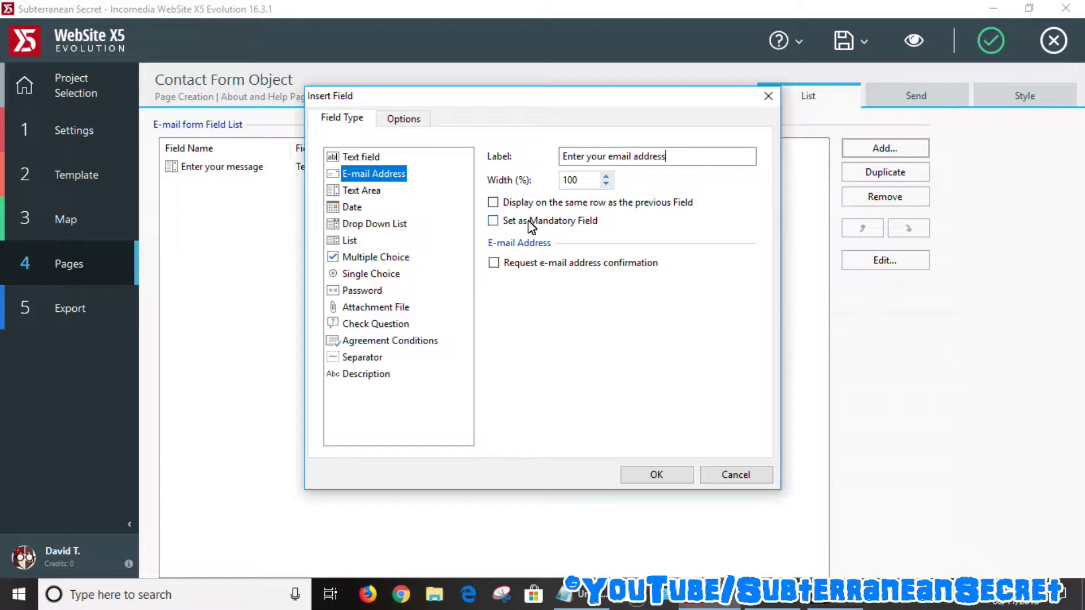
left_click(493, 221)
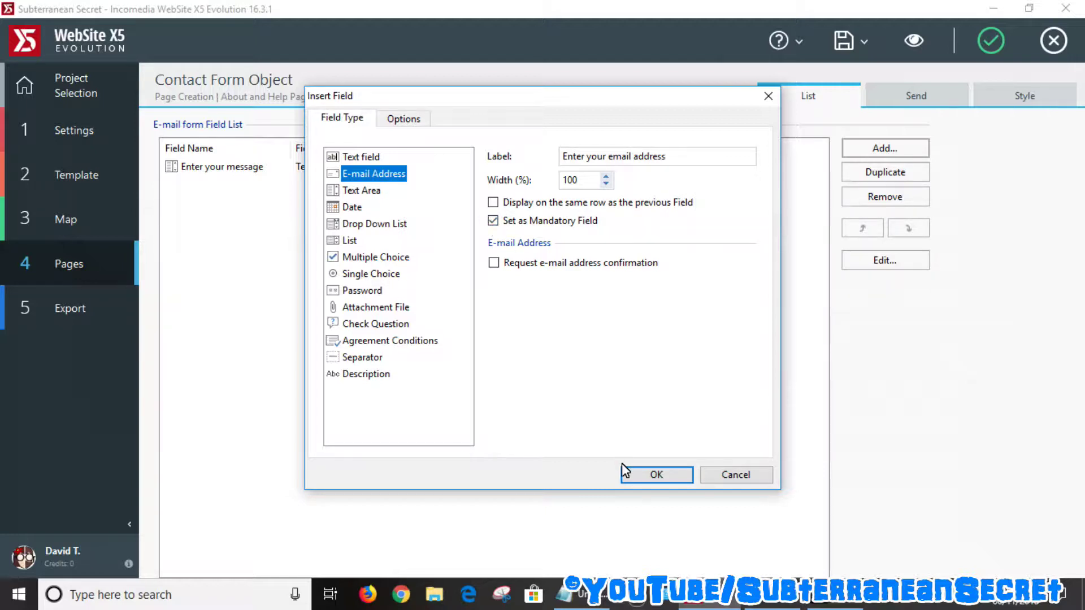
left_click(653, 477)
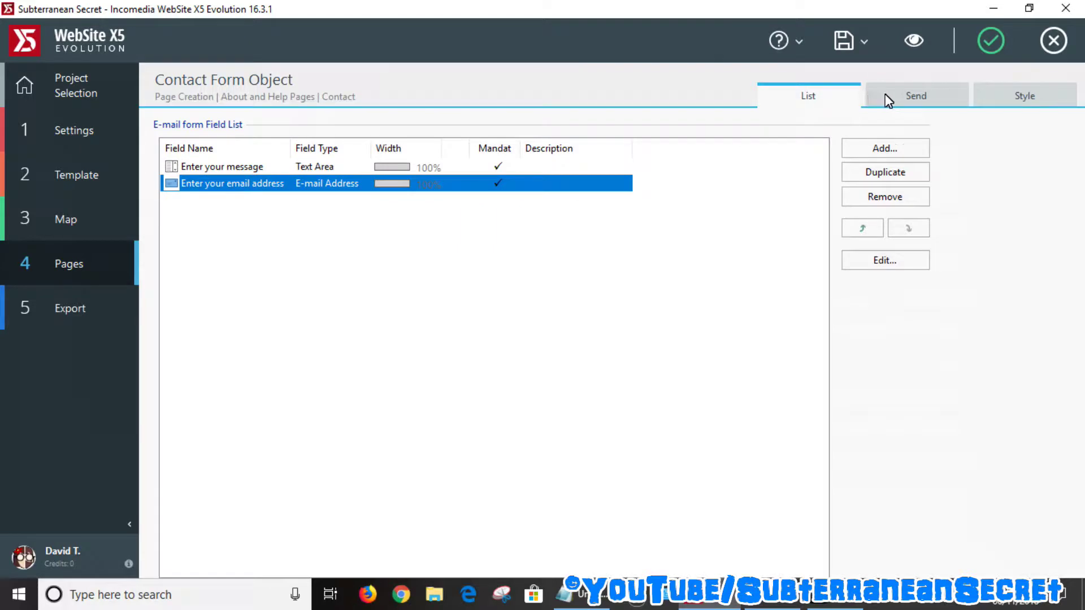
In the form's data submission settings, enable the sender e-mail address and paste the site's contact e-mail from Notepad as the user e-mail address.
left_click(914, 94)
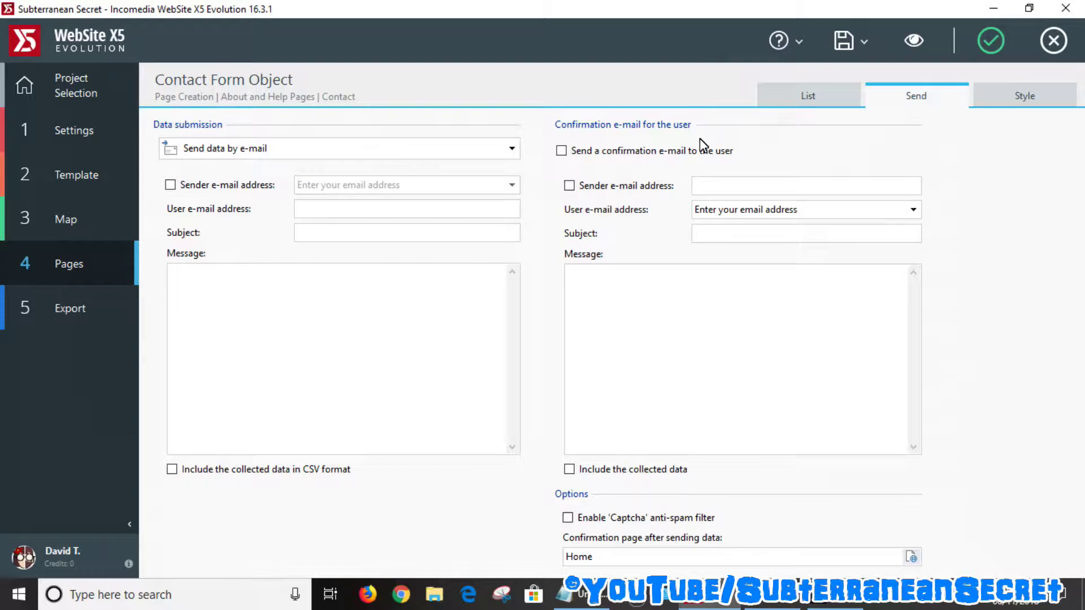
left_click(170, 185)
left_click(328, 208)
left_click(565, 593)
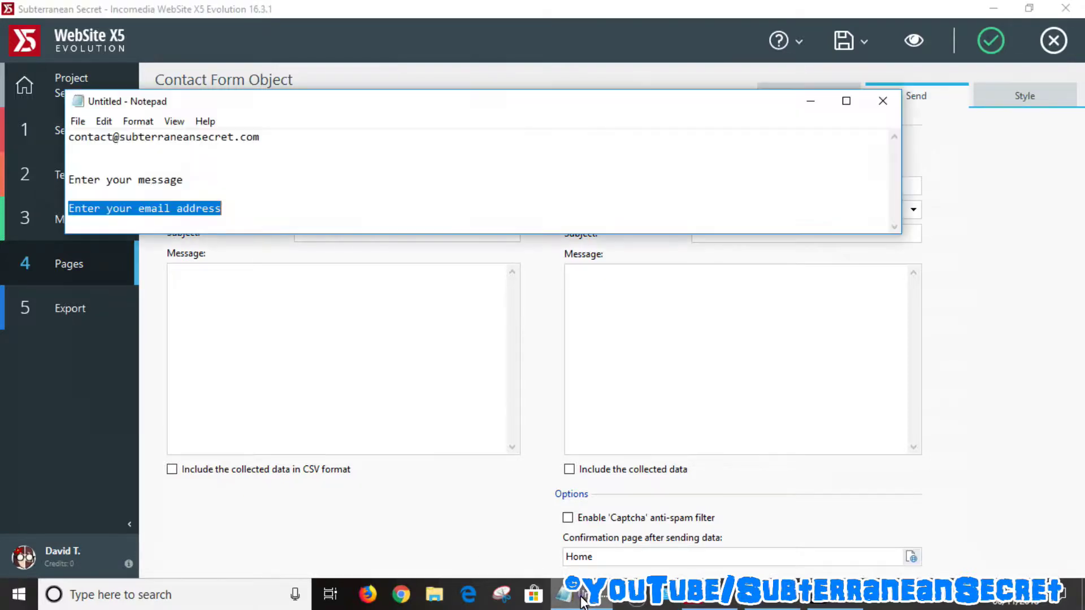
left_click(278, 147)
double_click(69, 144)
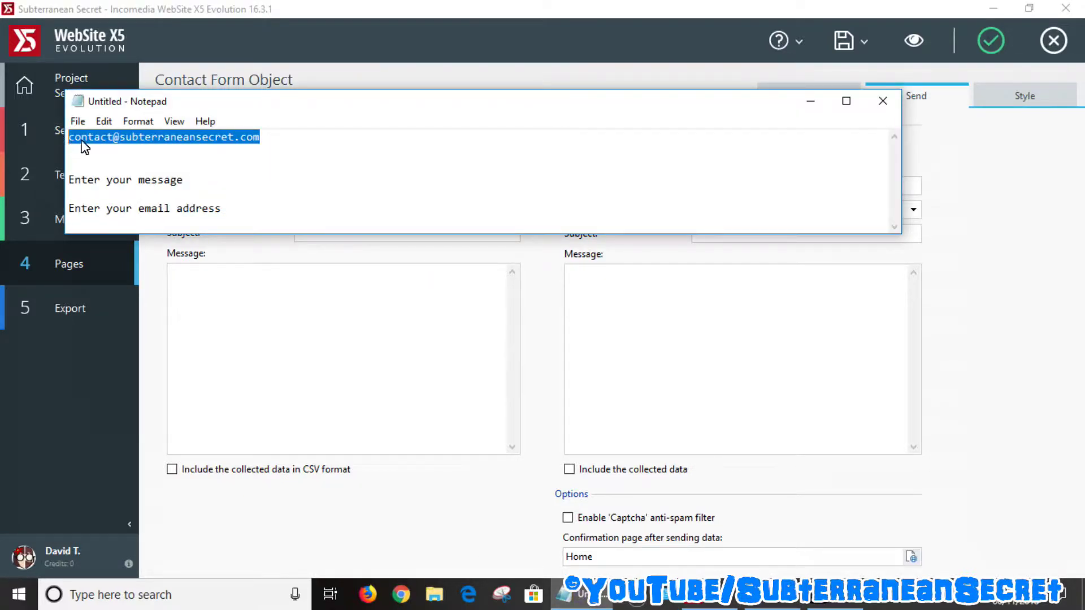
right_click(103, 144)
left_click(162, 193)
left_click(529, 288)
right_click(332, 214)
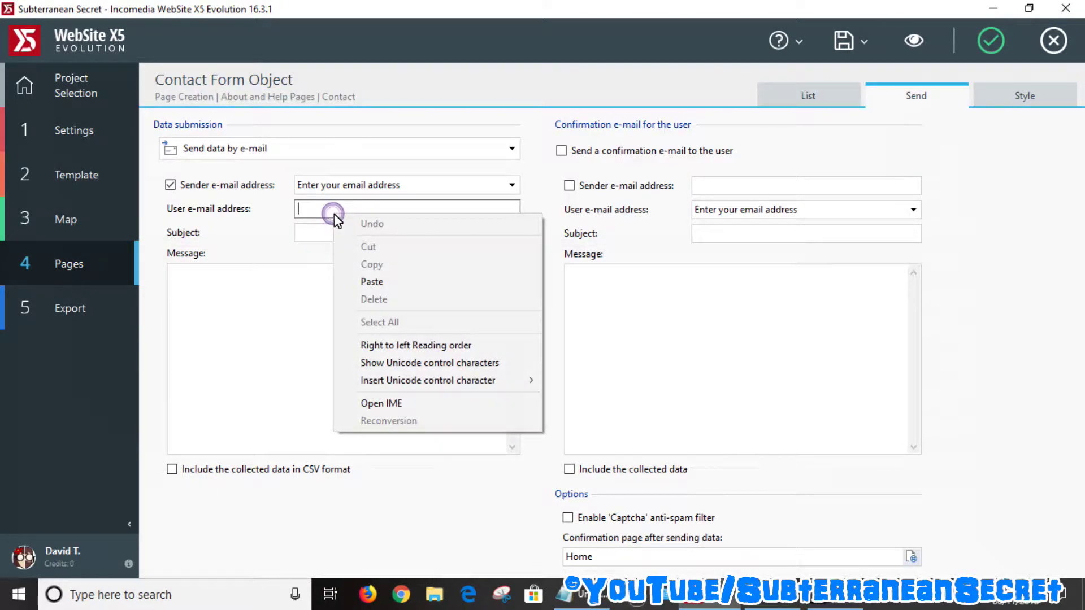
left_click(387, 283)
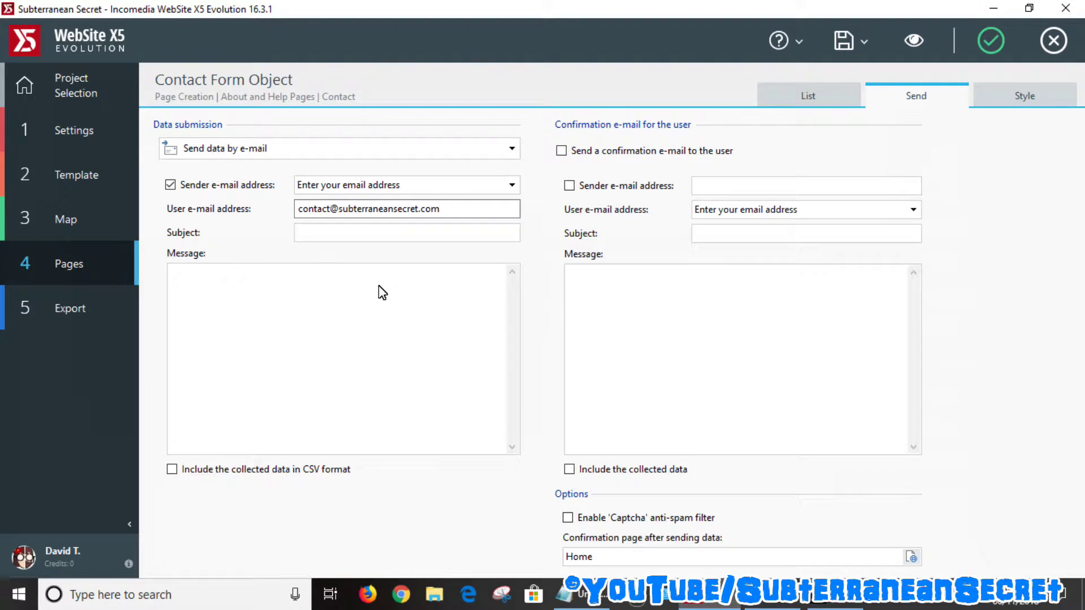
Set the subject of the submitted form data e-mail to "E-mail", leaving its message empty.
left_click(330, 233)
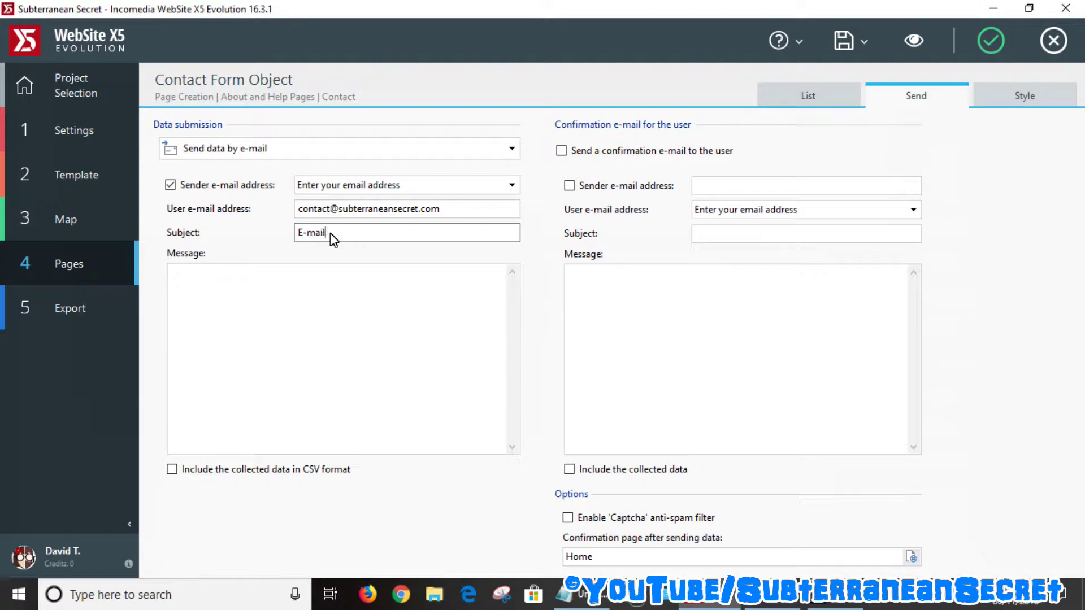
left_click(205, 293)
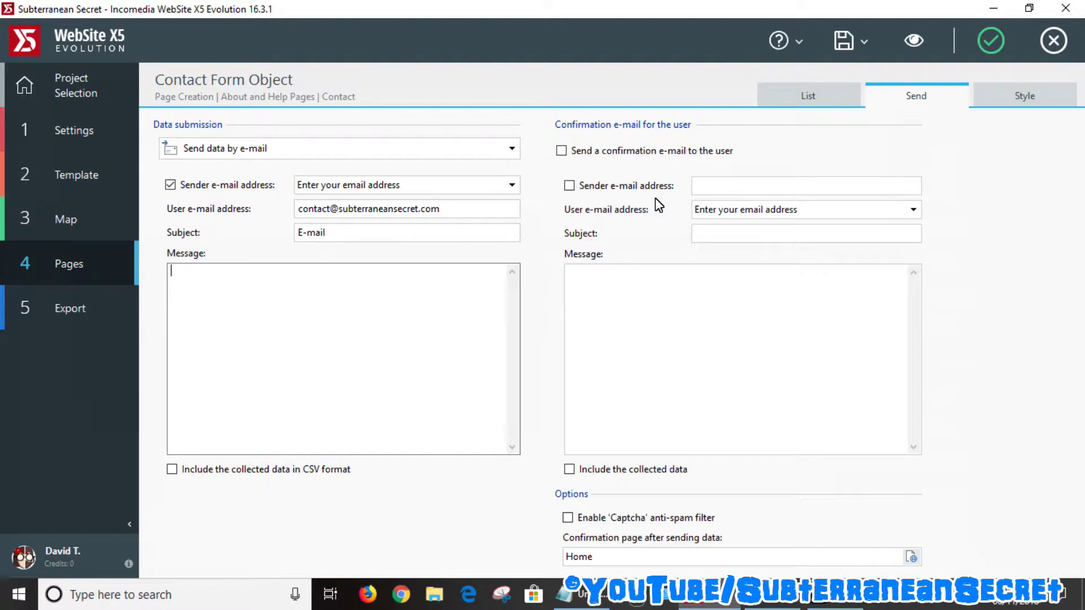
left_click(561, 152)
left_click(570, 186)
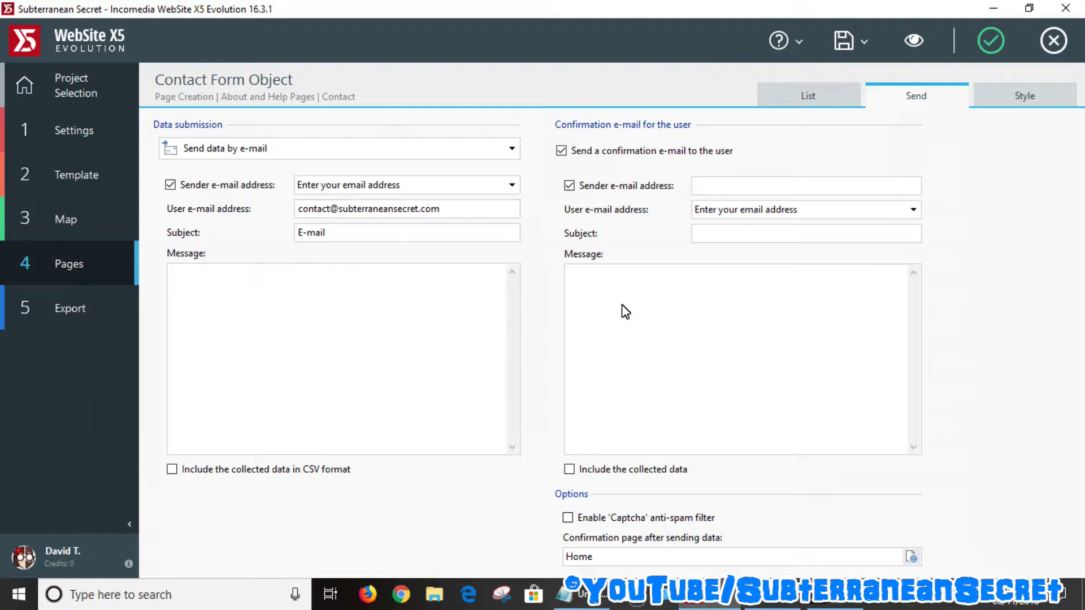
left_click(561, 150)
left_click(569, 185)
Set the confirmation page shown after sending data to "Your Message Has Been Received".
left_click(911, 558)
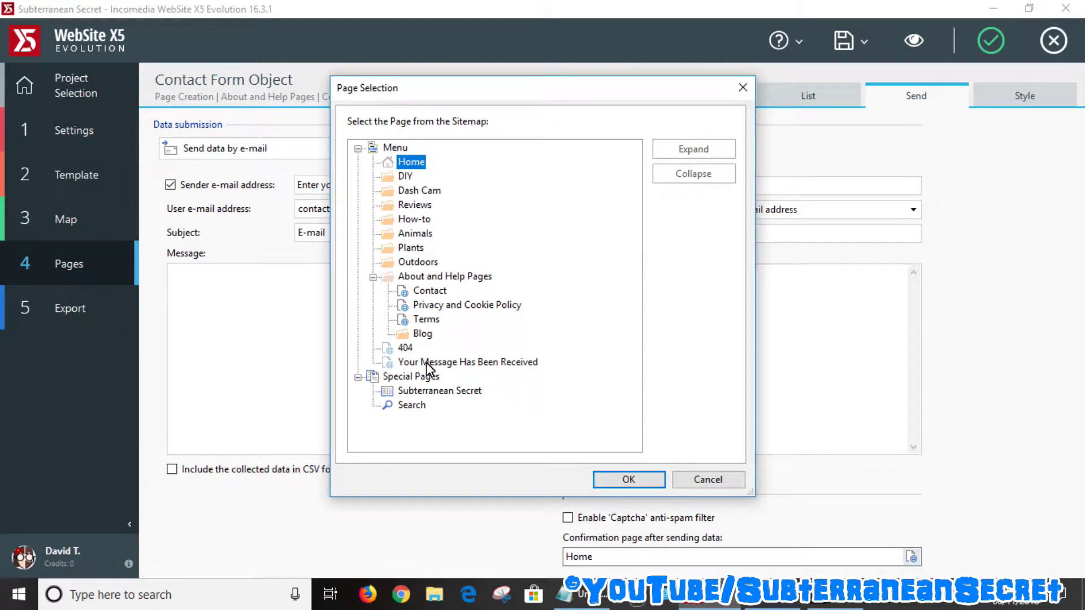
left_click(477, 363)
left_click(625, 478)
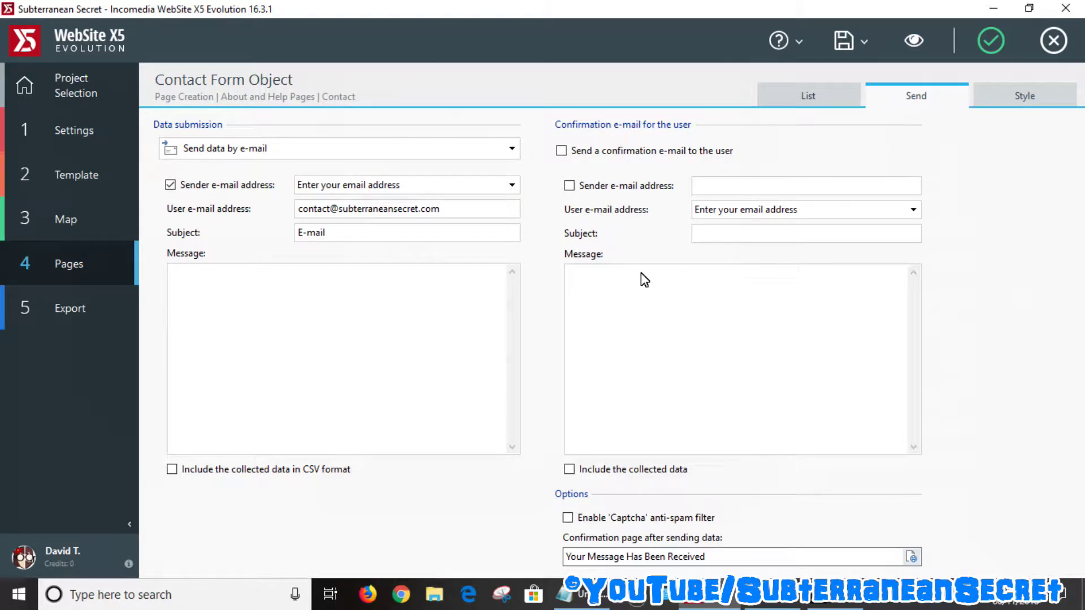
Preview the Contact page and check the message and e-mail fields of the form.
left_click(1016, 108)
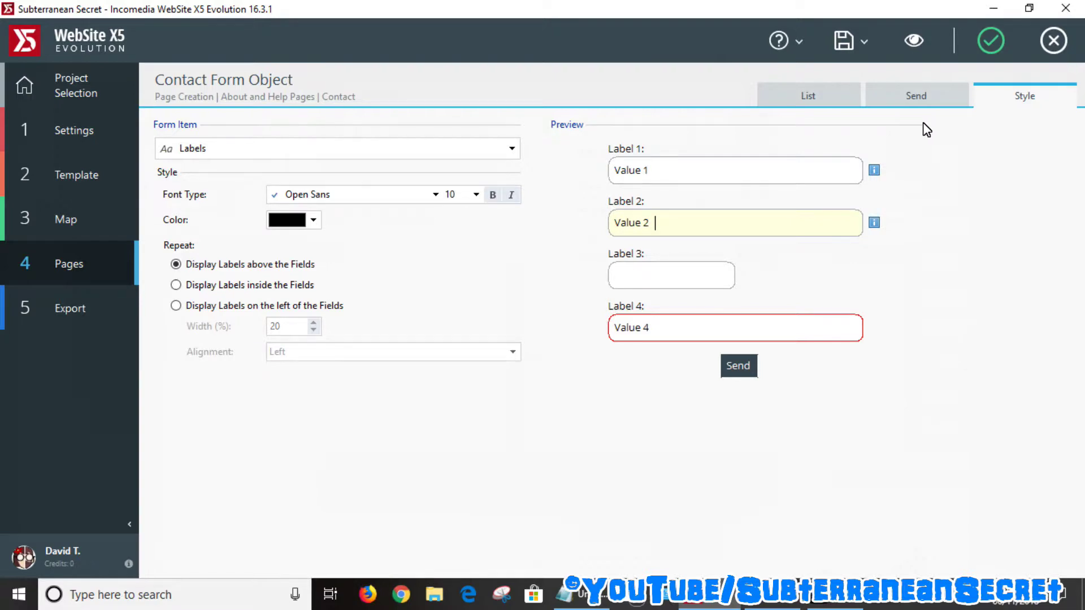
left_click(914, 41)
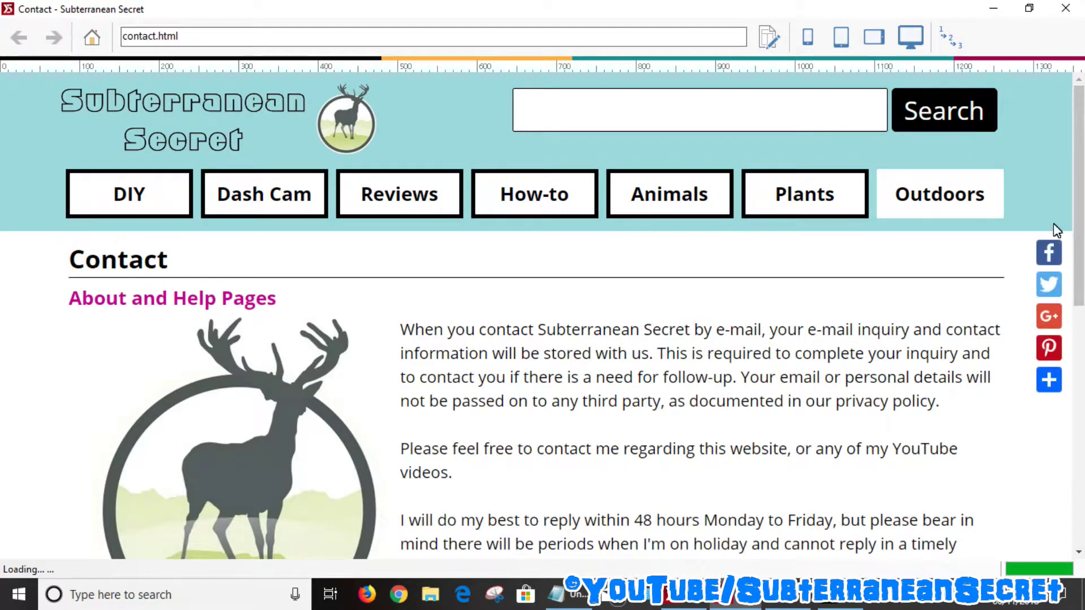
scroll(1066, 235, "down", 8)
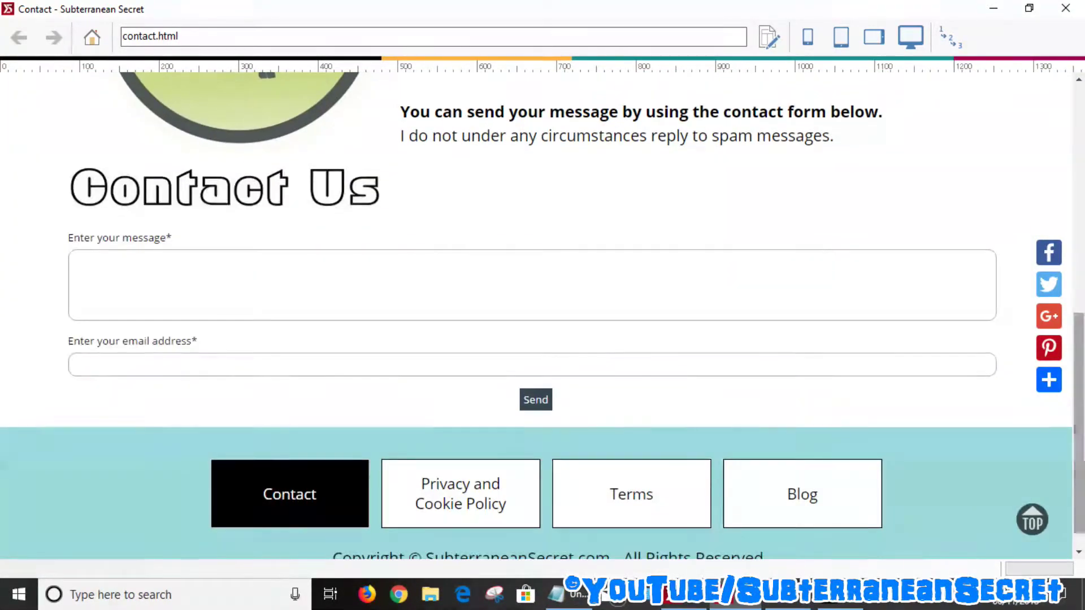
left_click(114, 268)
left_click(106, 364)
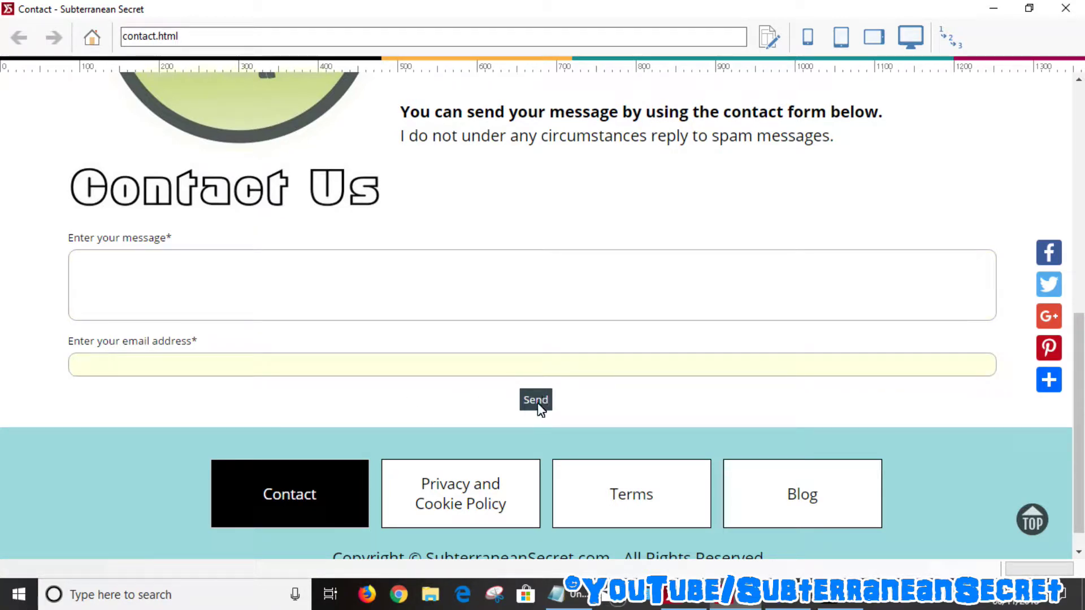
left_click(255, 301)
left_click(1051, 17)
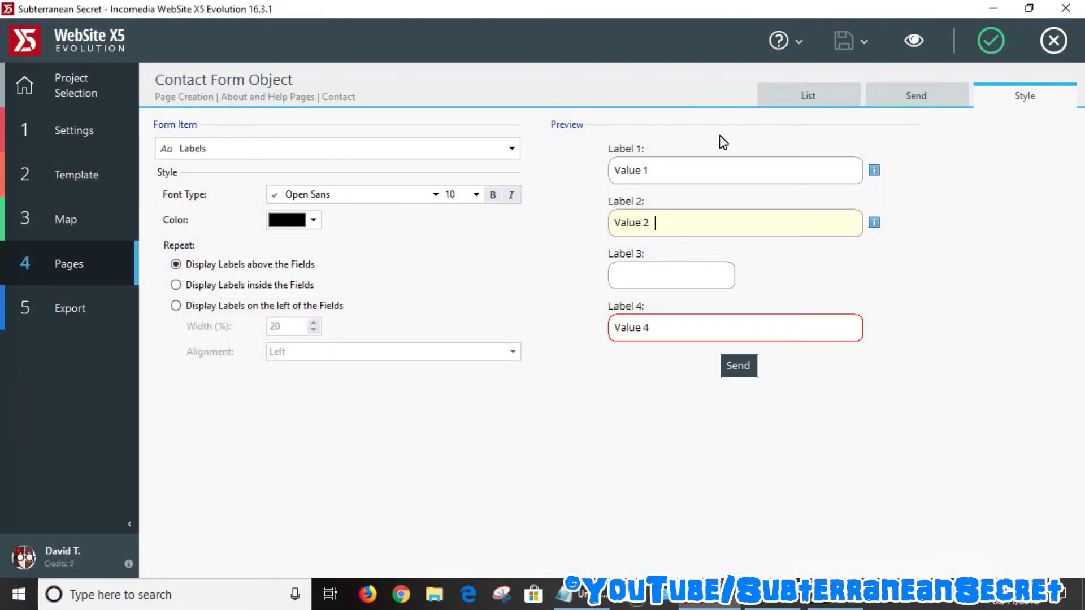
Set the font size of the contact form's labels to 16.
left_click(477, 196)
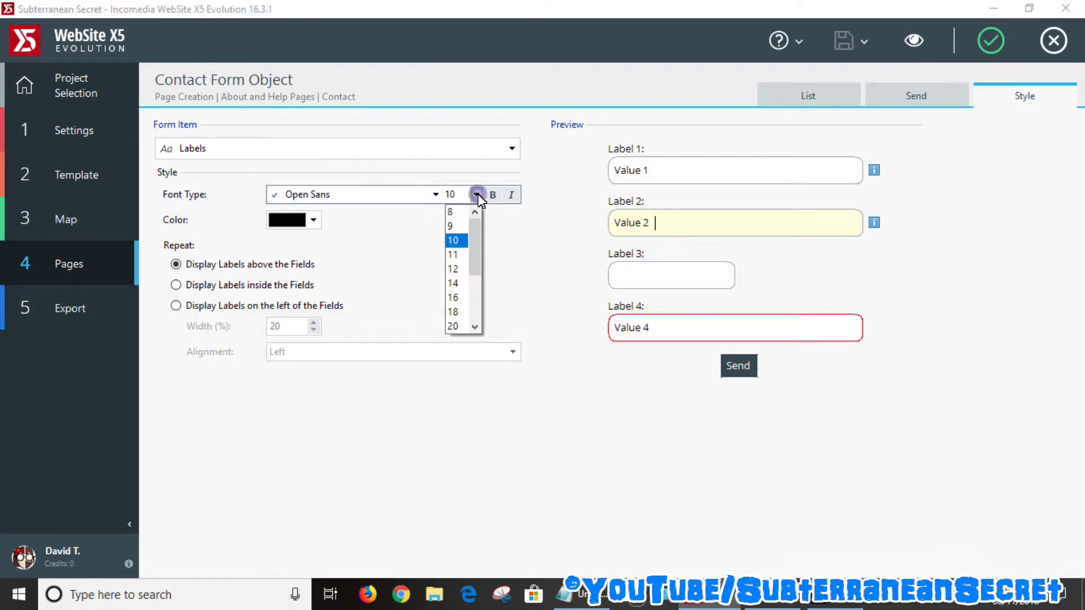
left_click(466, 299)
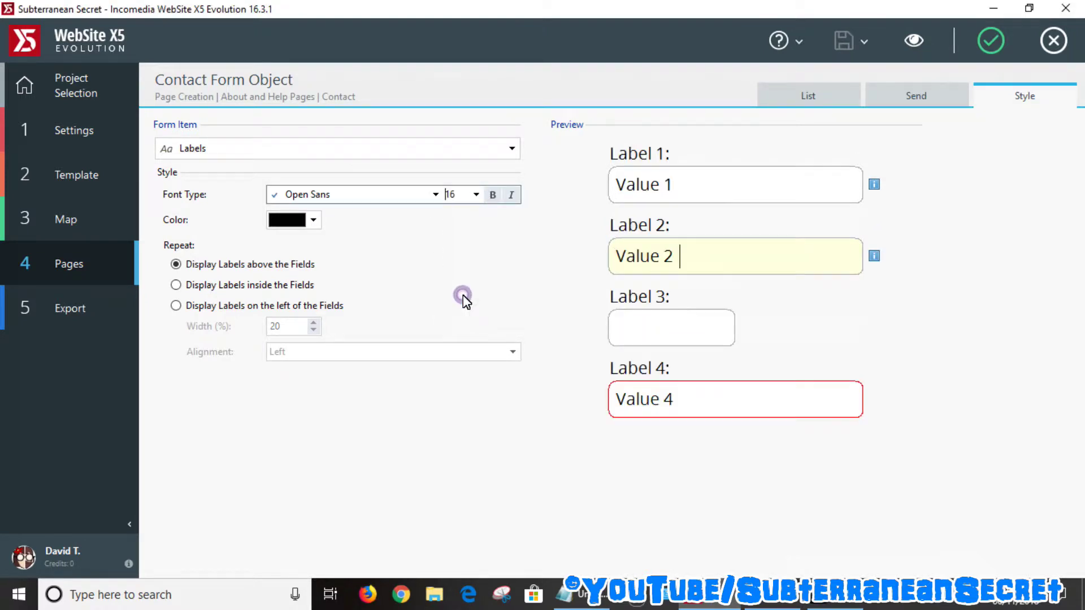
left_click(744, 188)
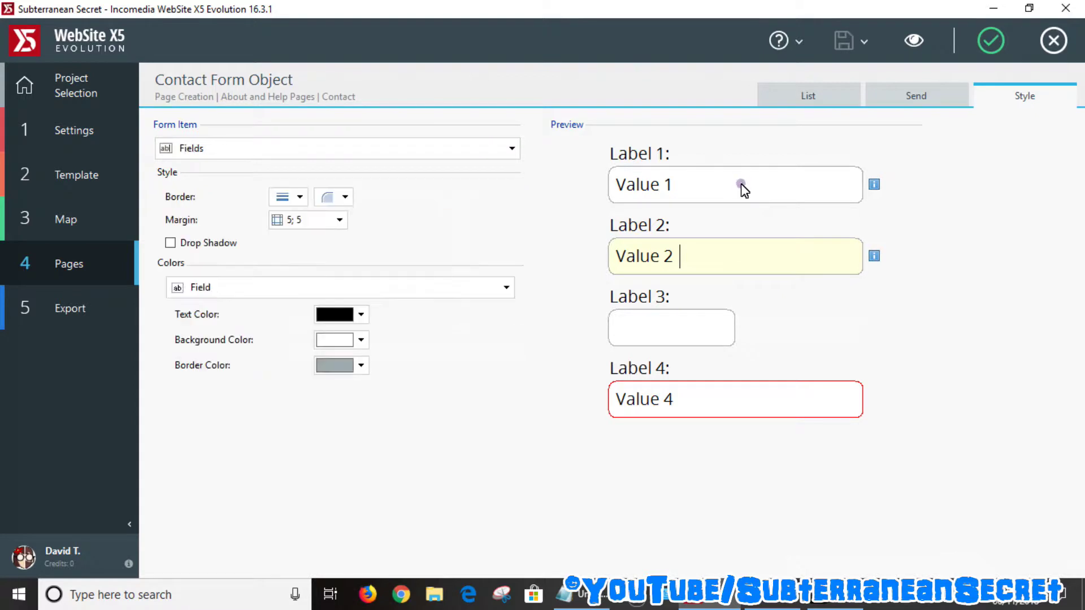
left_click(512, 148)
left_click(447, 172)
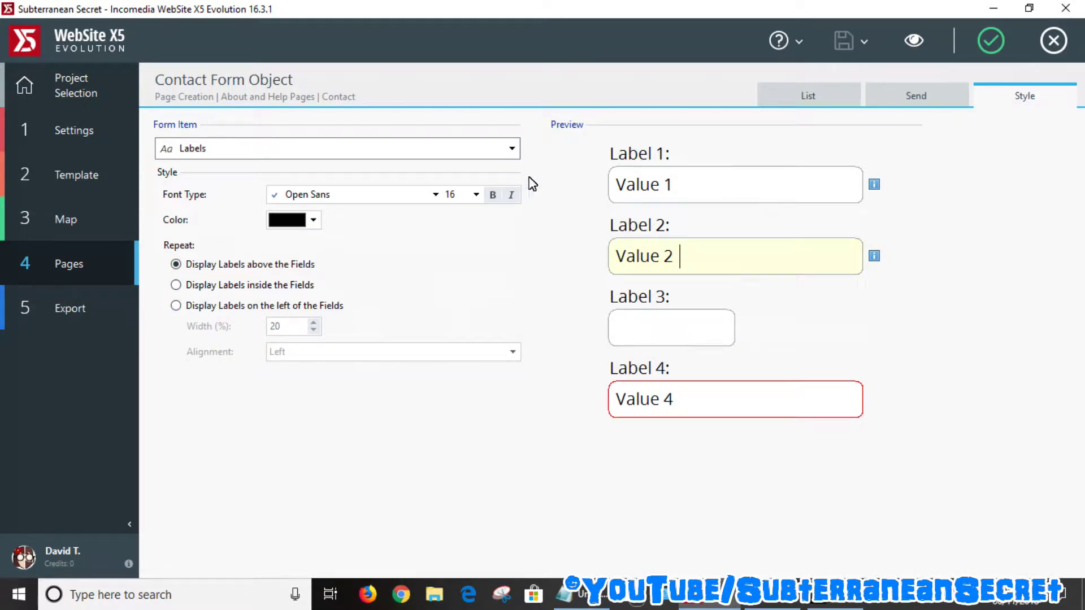
Set the border thickness of the form's fields to 2 on all sides.
left_click(510, 149)
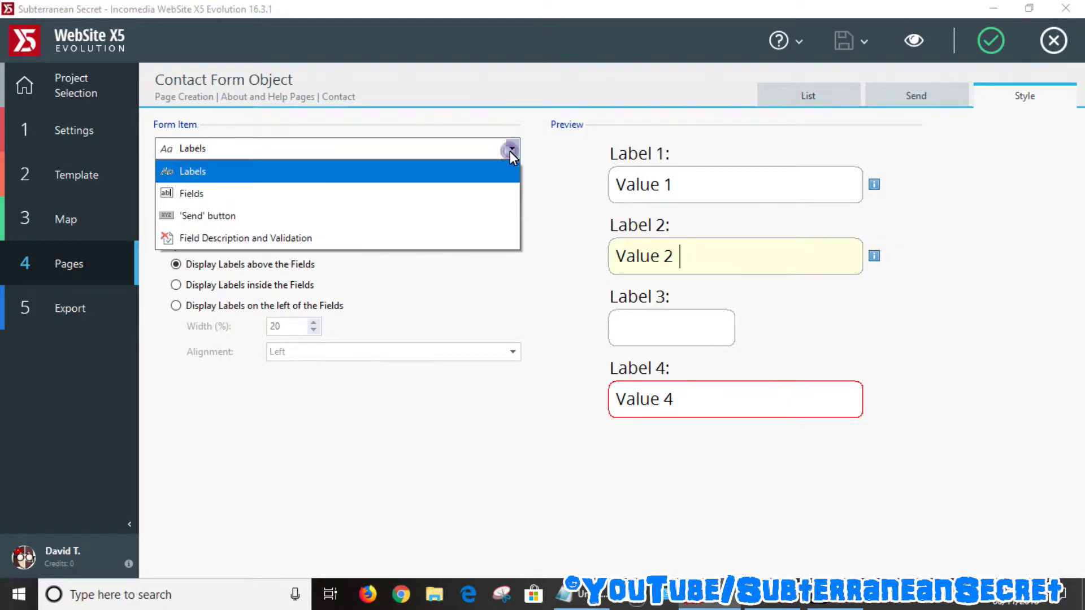
left_click(393, 193)
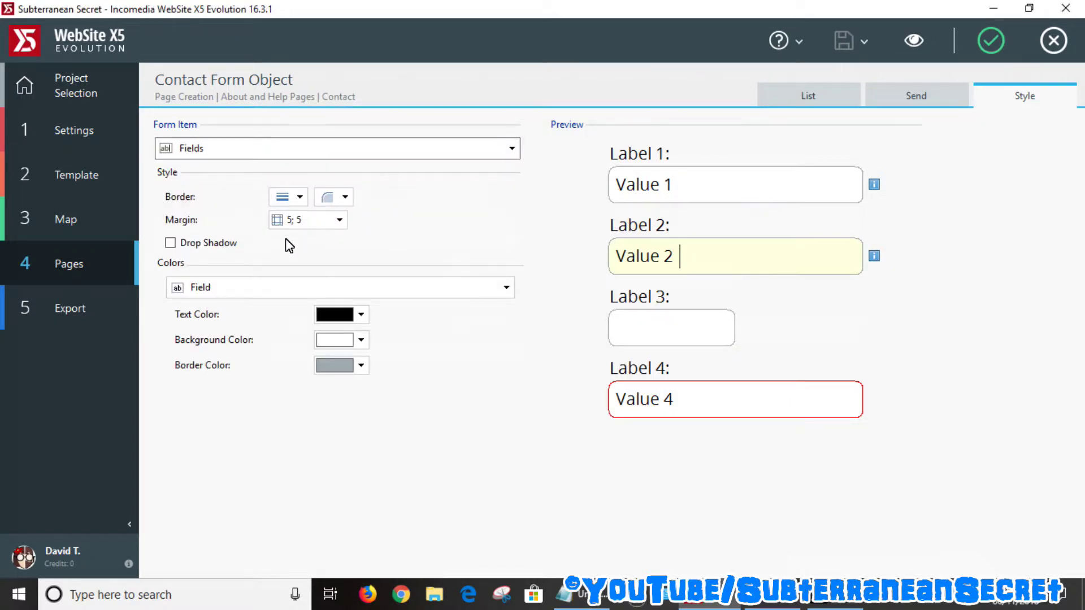
left_click(300, 197)
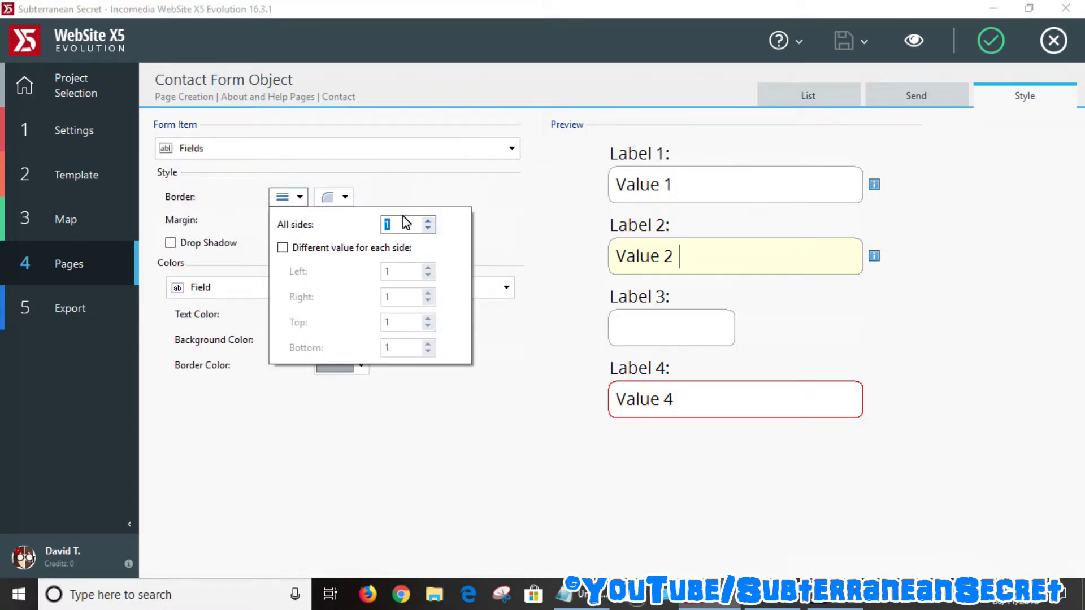
left_click(428, 221)
left_click(428, 221)
left_click(428, 221)
left_click(428, 221)
left_click(429, 229)
left_click(428, 230)
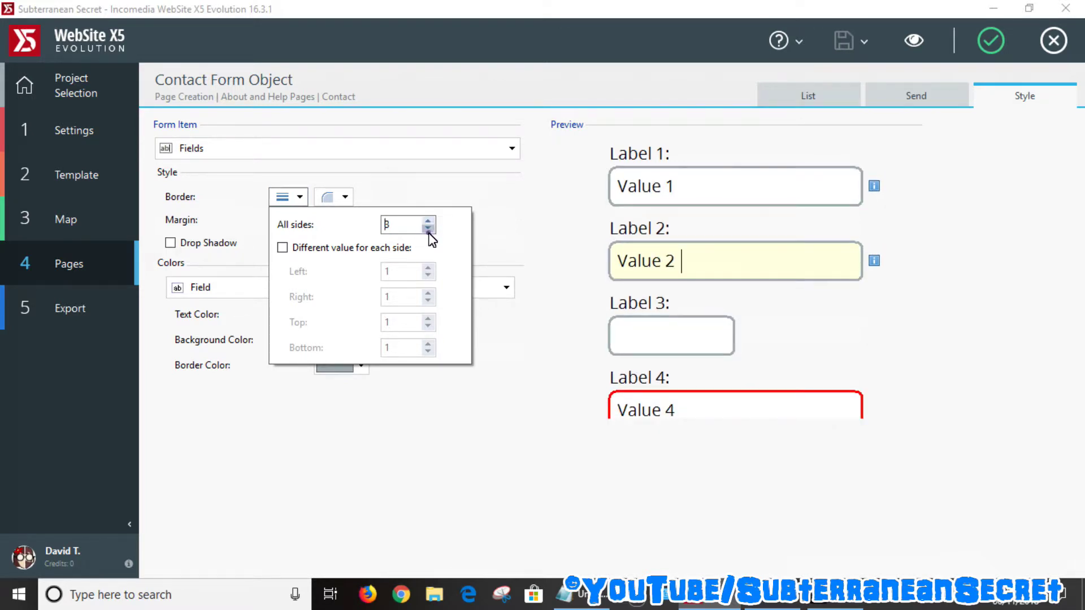
left_click(428, 229)
left_click(500, 220)
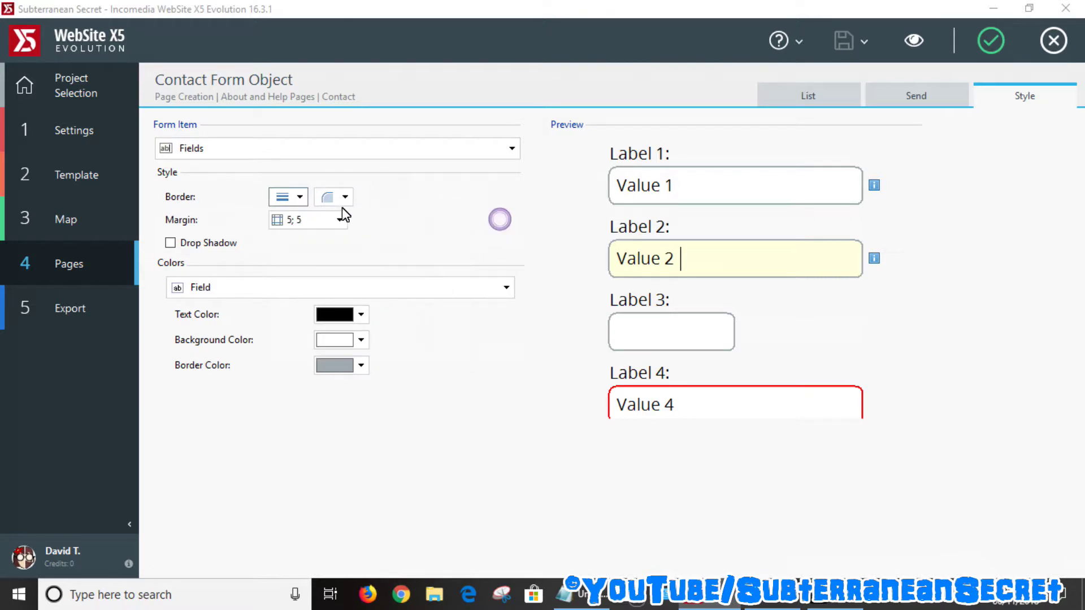
Reduce the rounding of the form fields' borders to 4 for all corners.
left_click(344, 197)
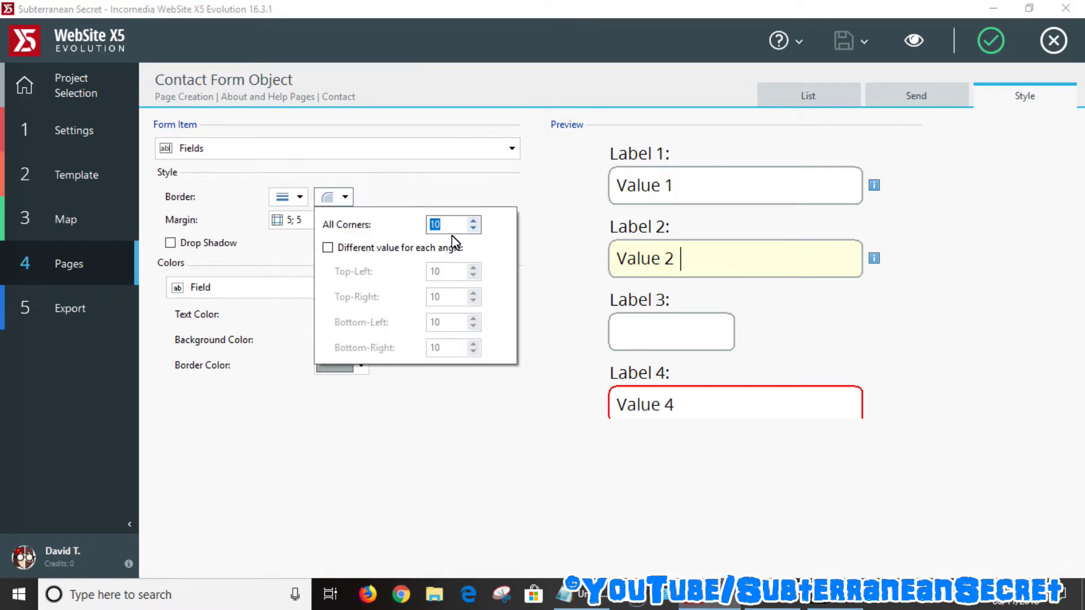
left_click(474, 229)
left_click(473, 229)
left_click(473, 229)
left_click(473, 229)
left_click(473, 229)
left_click(473, 229)
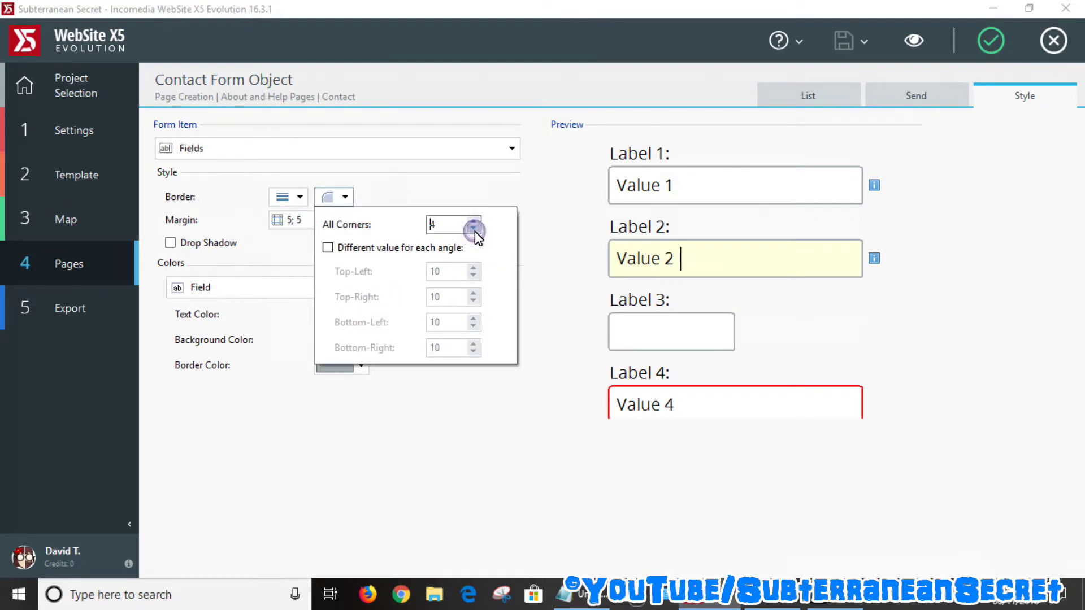
left_click(563, 219)
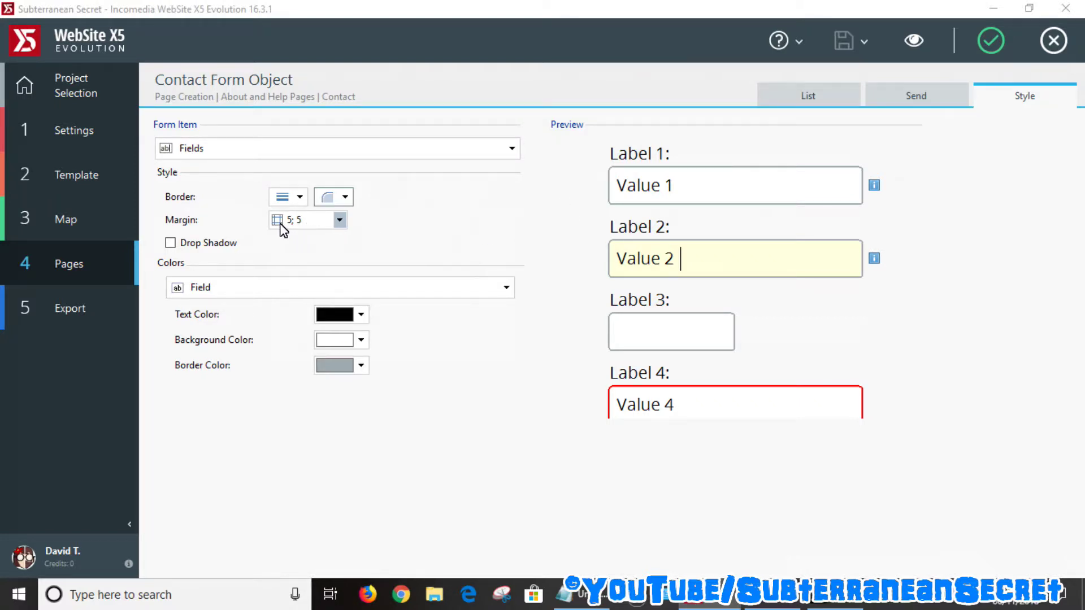
Change the border color of the form's fields to black, leaving the drop shadow off.
left_click(170, 243)
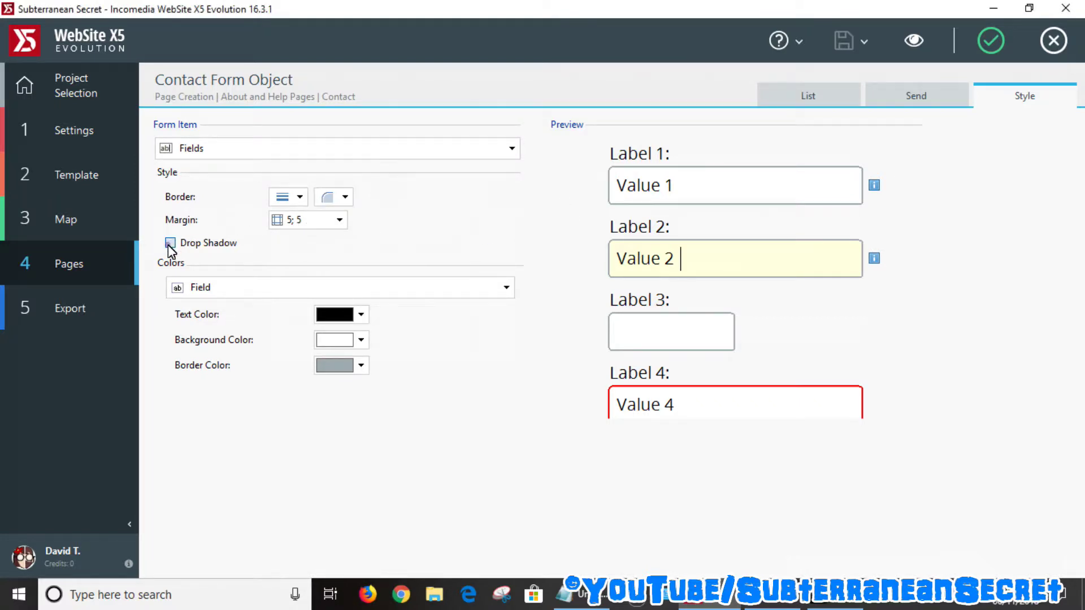
left_click(170, 243)
left_click(360, 365)
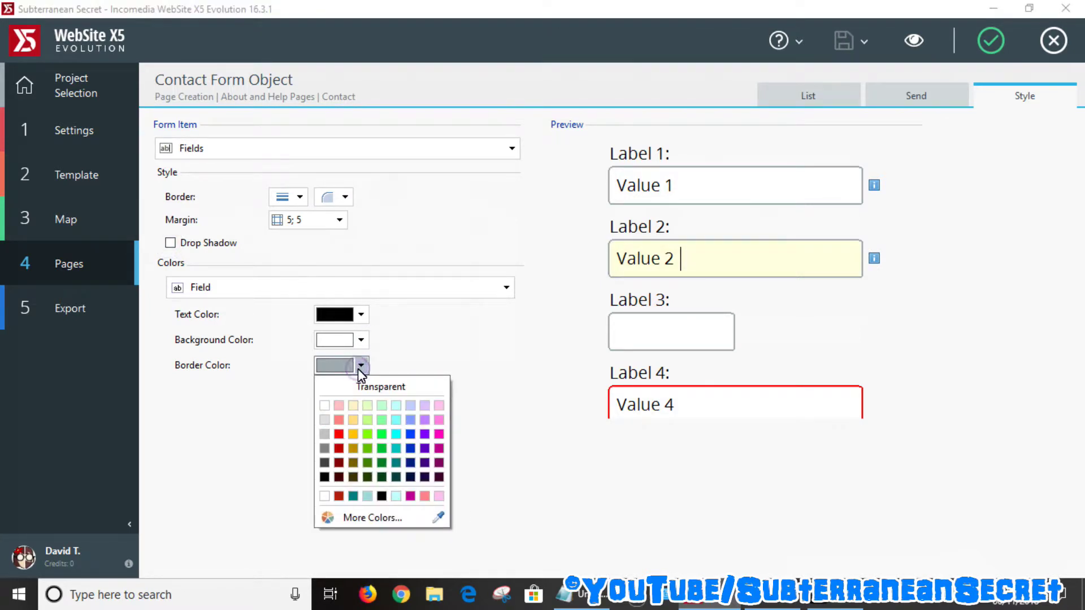
left_click(324, 477)
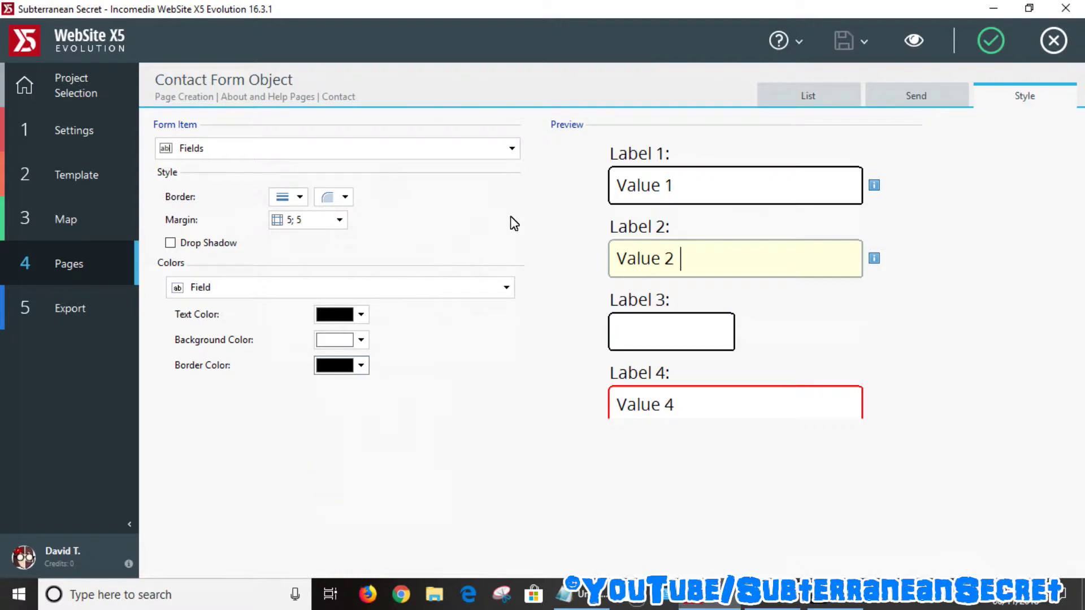
Change the text of the form's Send button to "Send E-mail".
left_click(516, 149)
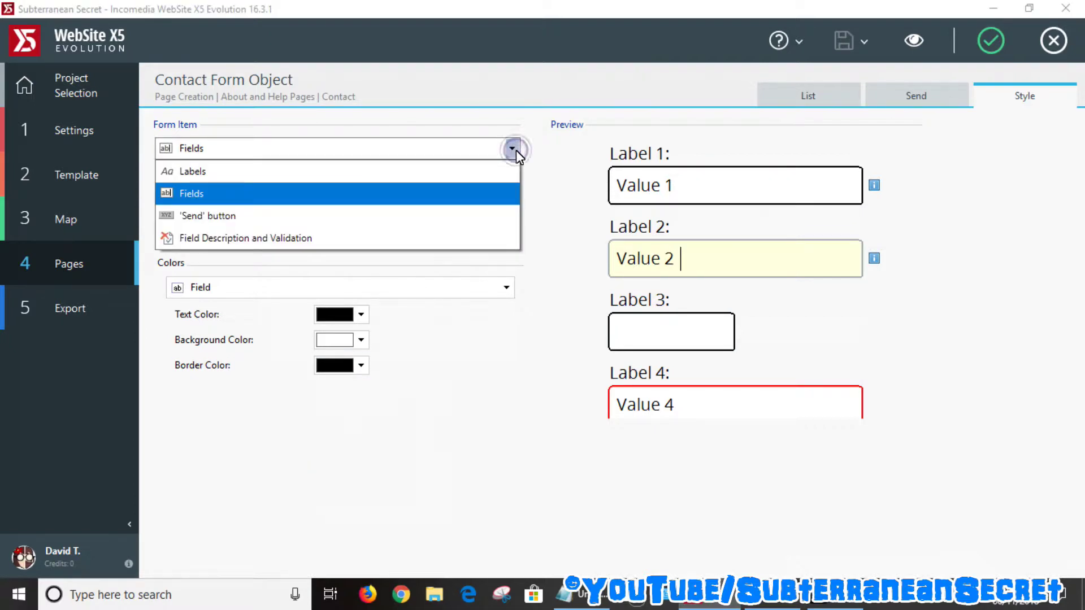
left_click(451, 219)
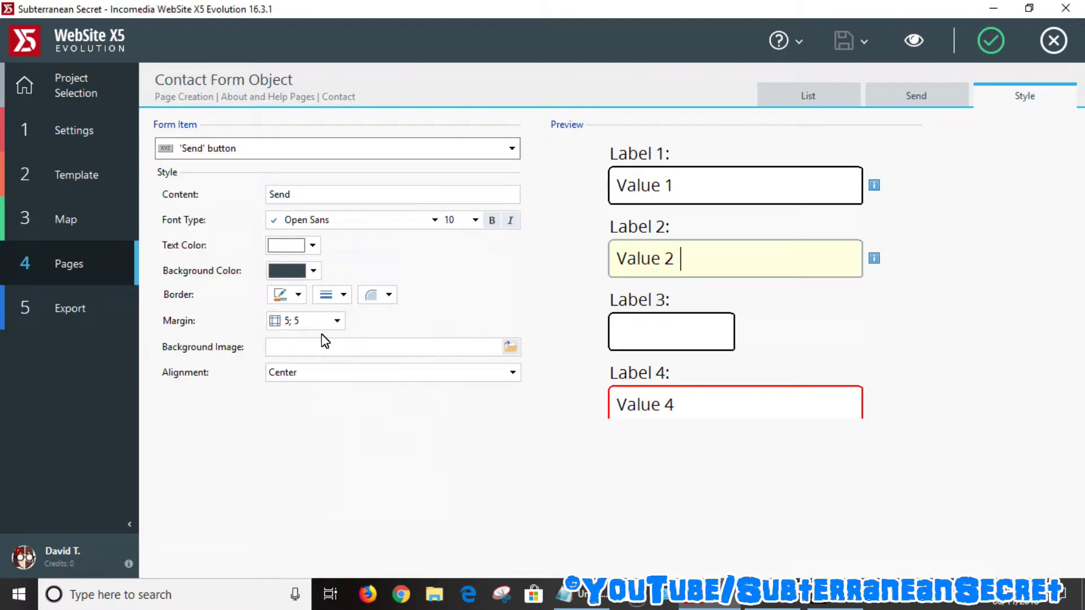
left_click(306, 199)
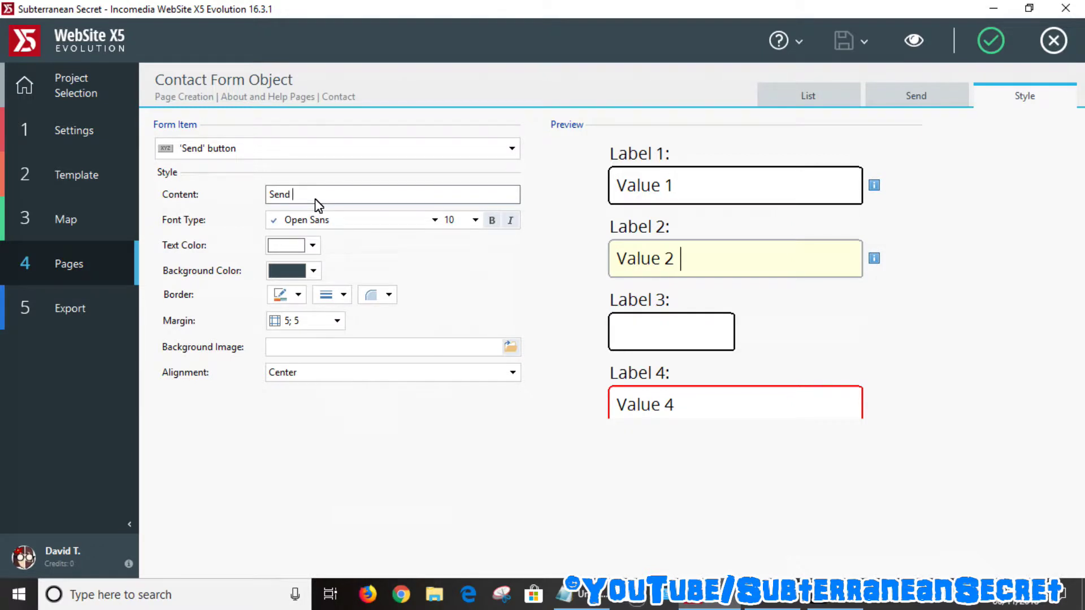
type("E-mail")
Set the Send button's font size to 16 and its background color to black.
left_click(475, 220)
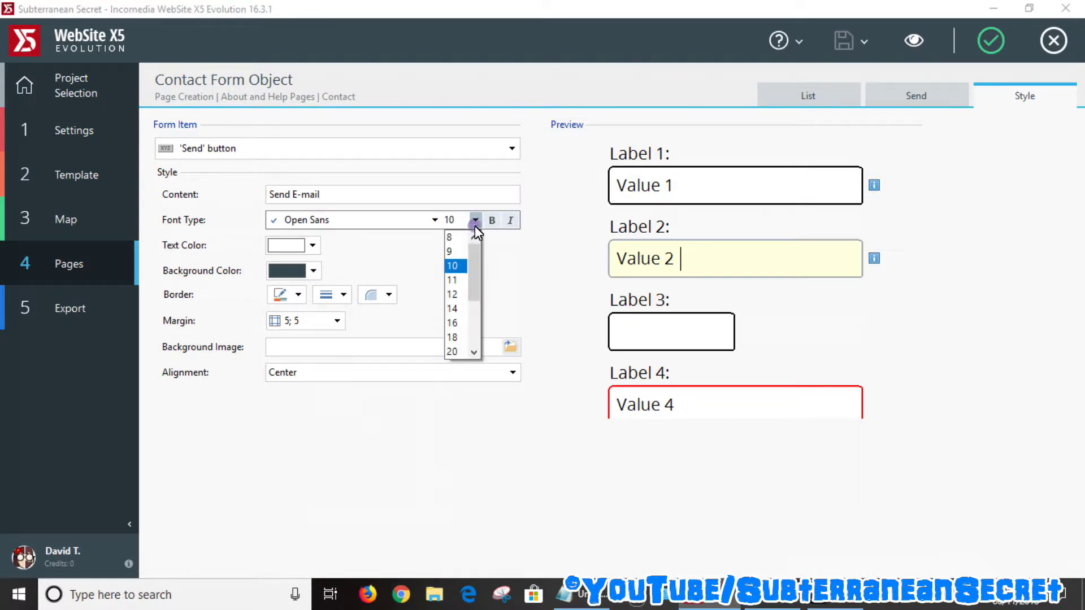
left_click(453, 323)
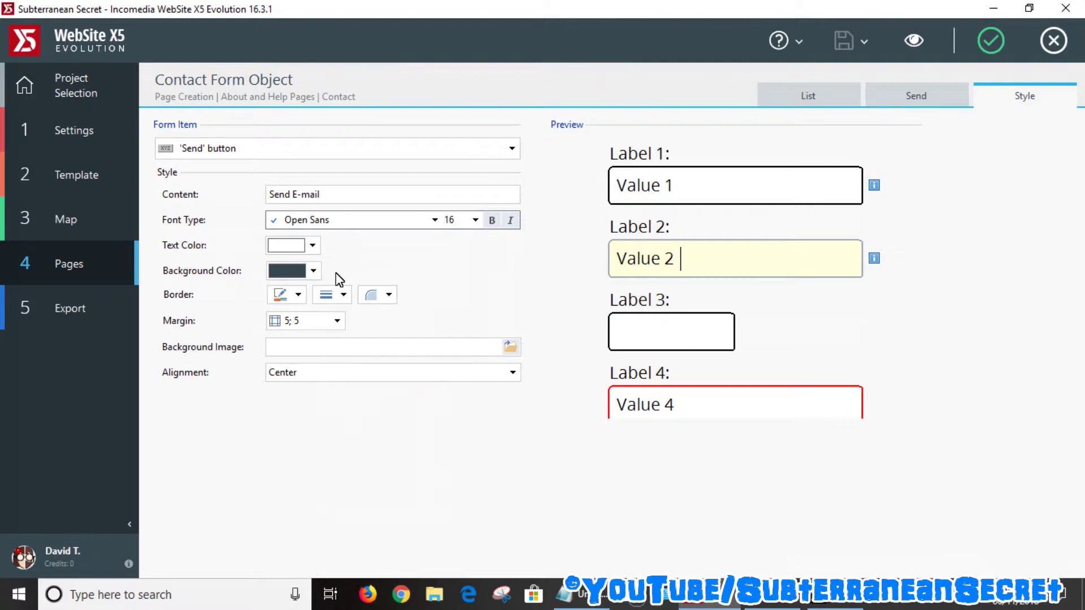
left_click(313, 271)
left_click(277, 383)
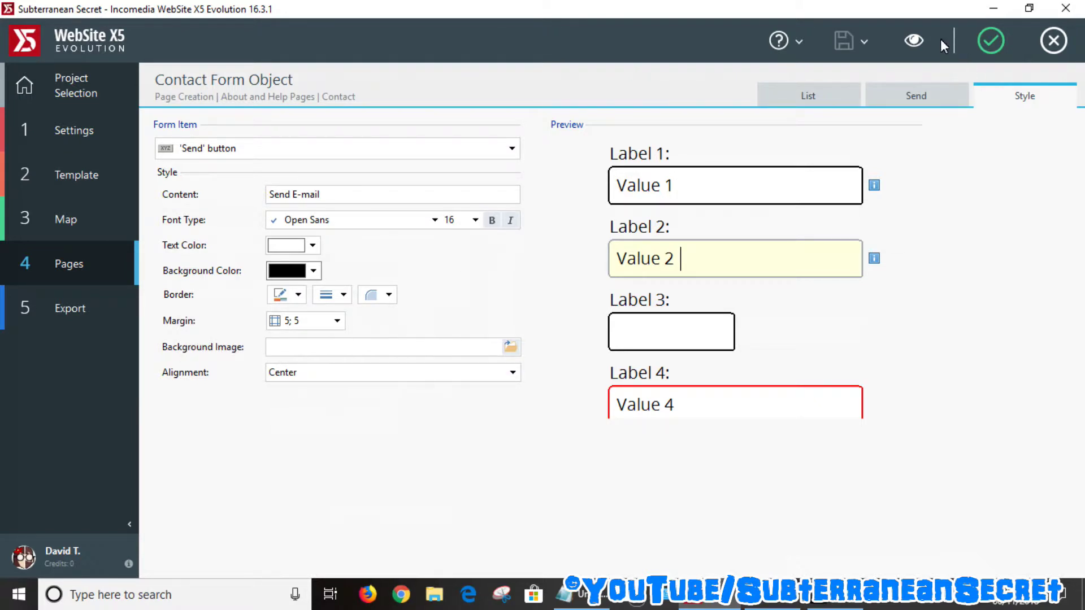
Preview the Contact page and check the restyled form at its lower end.
left_click(910, 43)
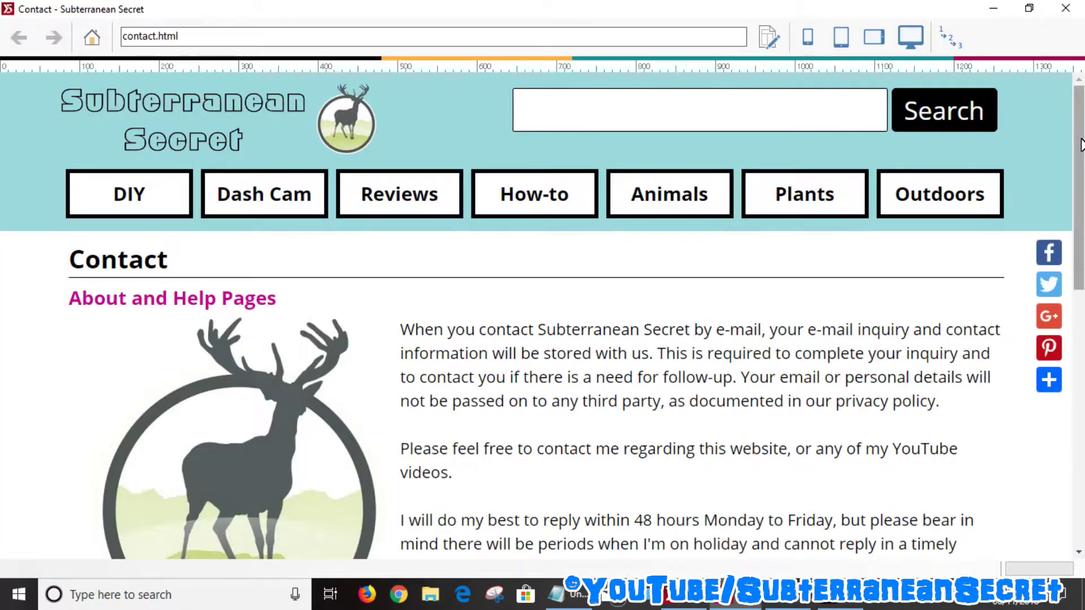
scroll(1075, 141, "down", 10)
scroll(542, 316, "down", 1)
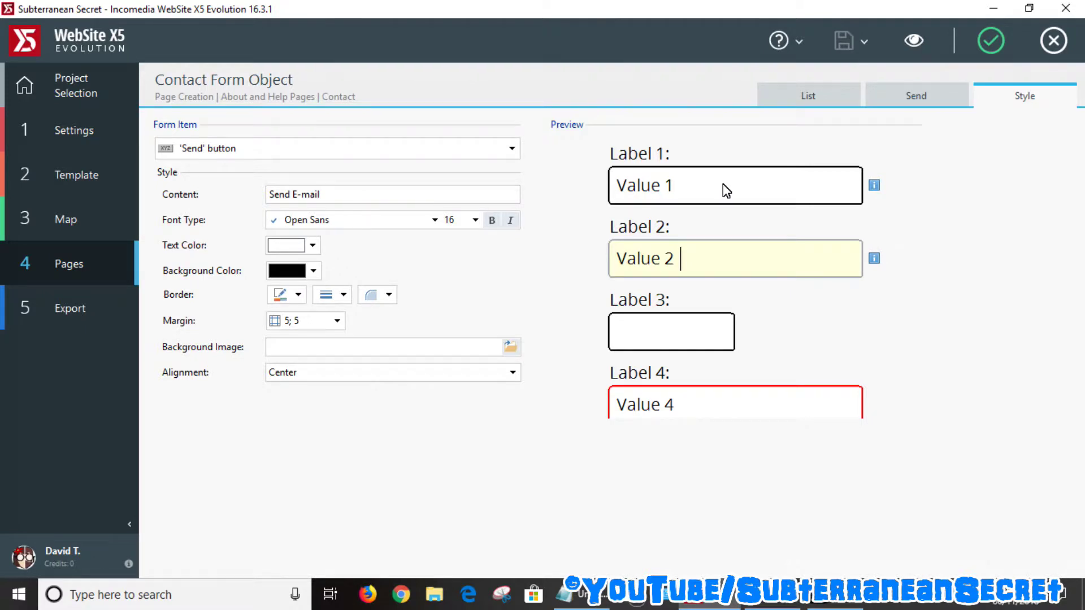
Apply the contact form object's settings and open the website's template settings.
left_click(992, 40)
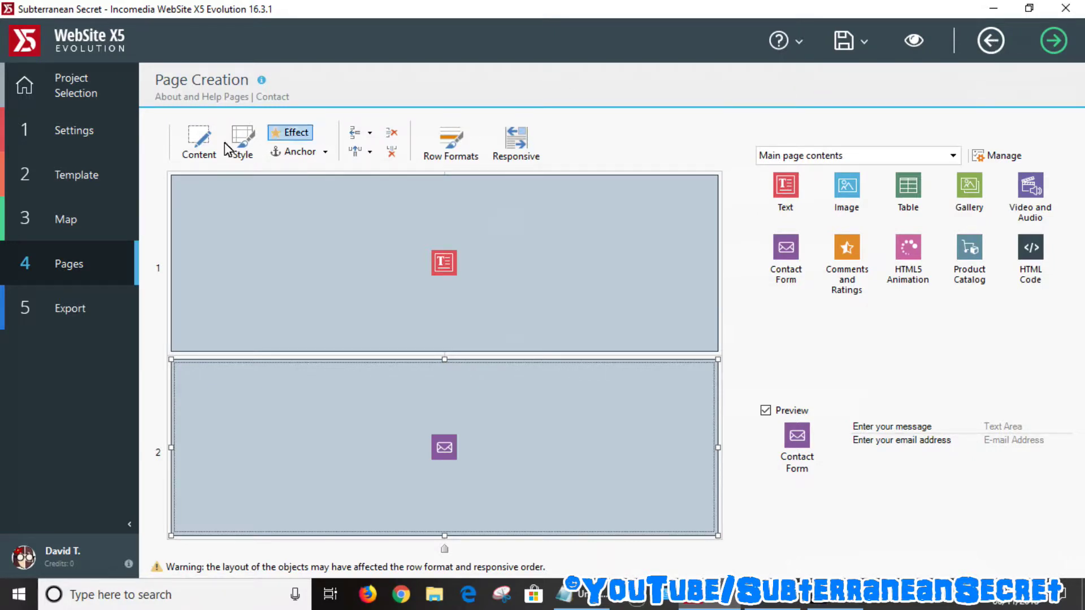
left_click(79, 176)
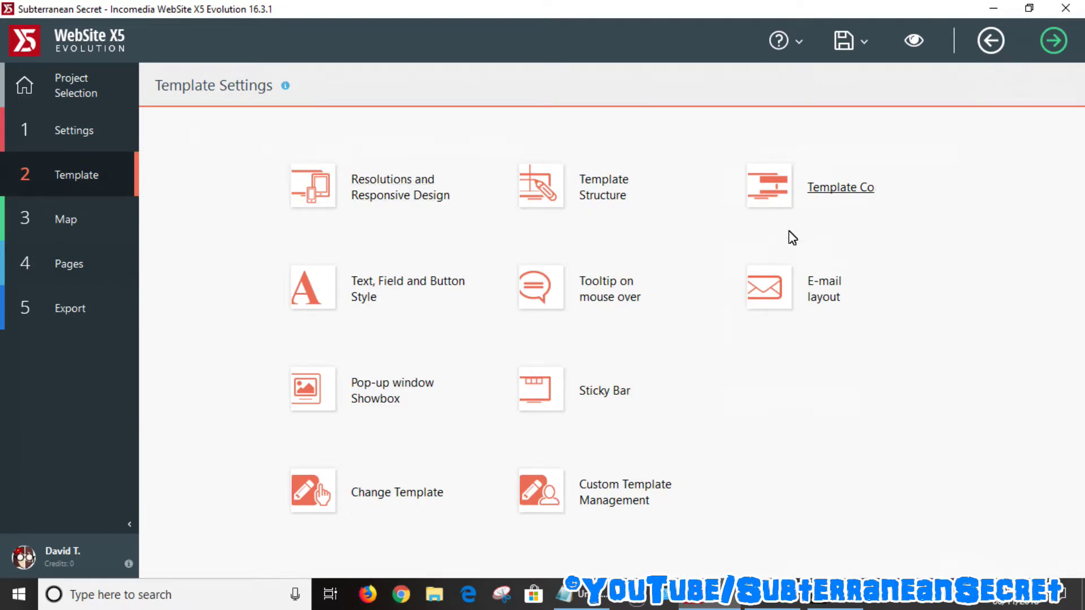
Open the template's e-mail layout and examine the style settings of the Image/Company Logo and Message Content items.
left_click(822, 295)
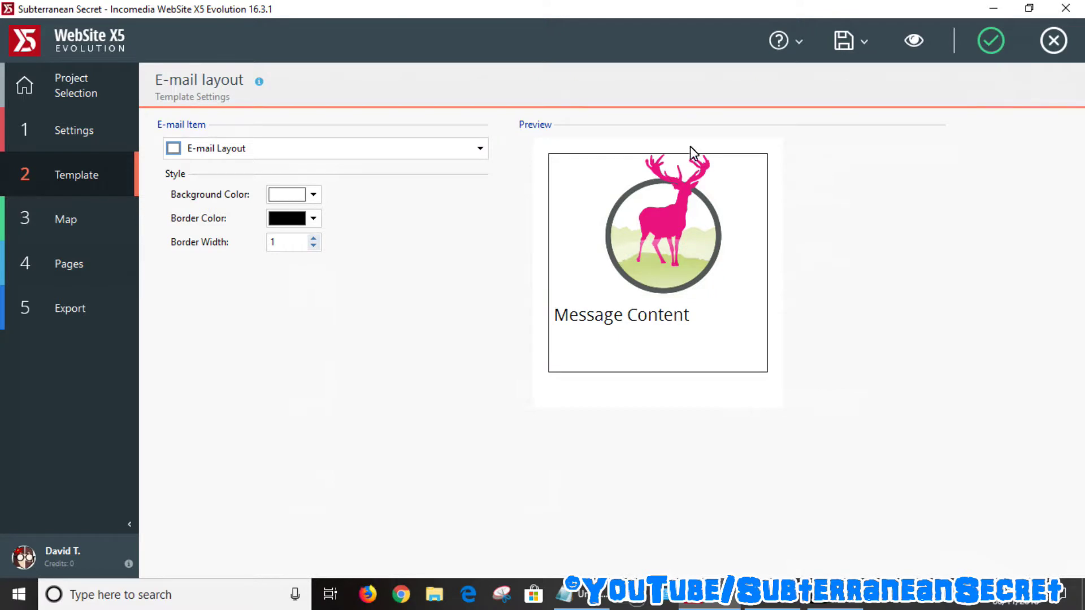
left_click(479, 149)
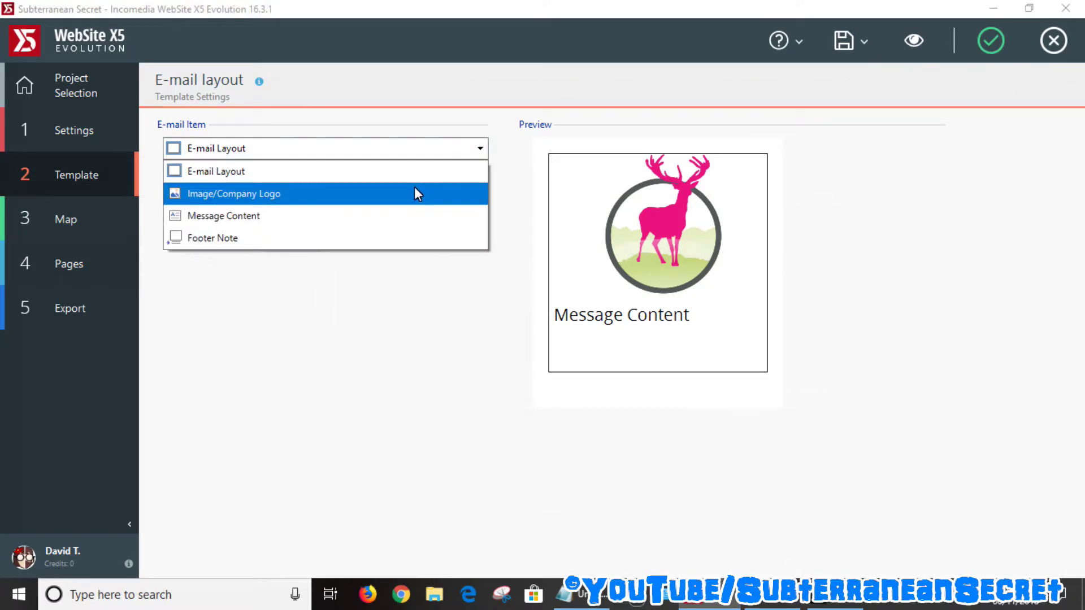
left_click(401, 192)
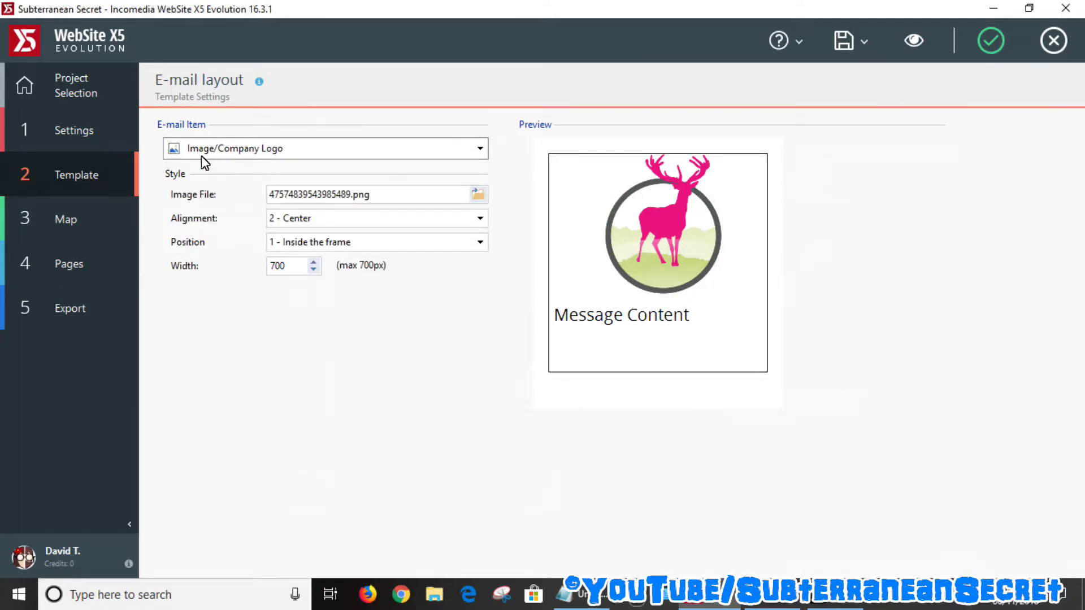
left_click(479, 195)
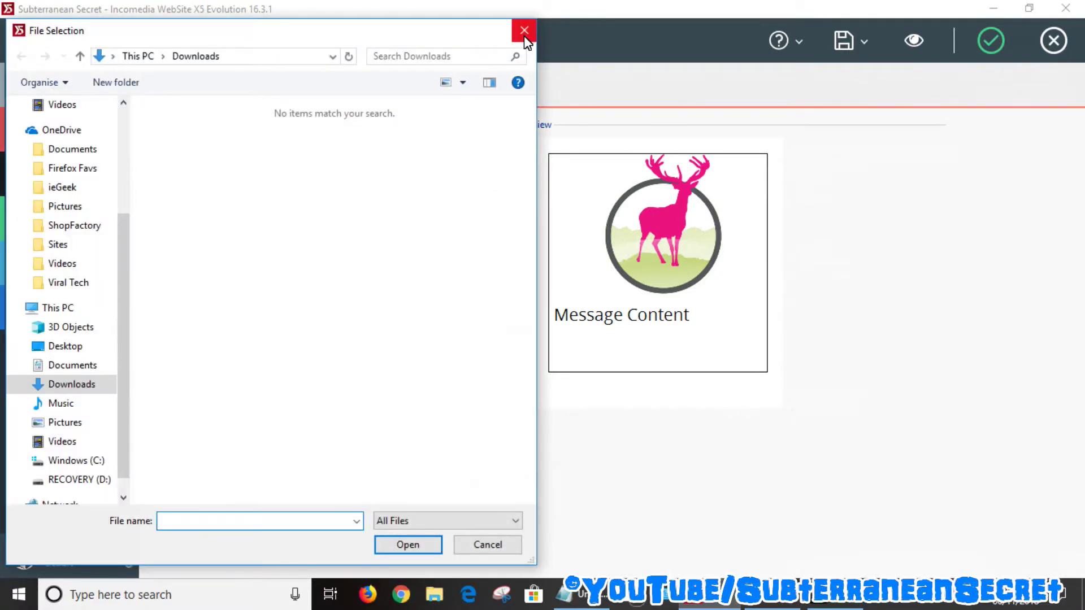
left_click(524, 30)
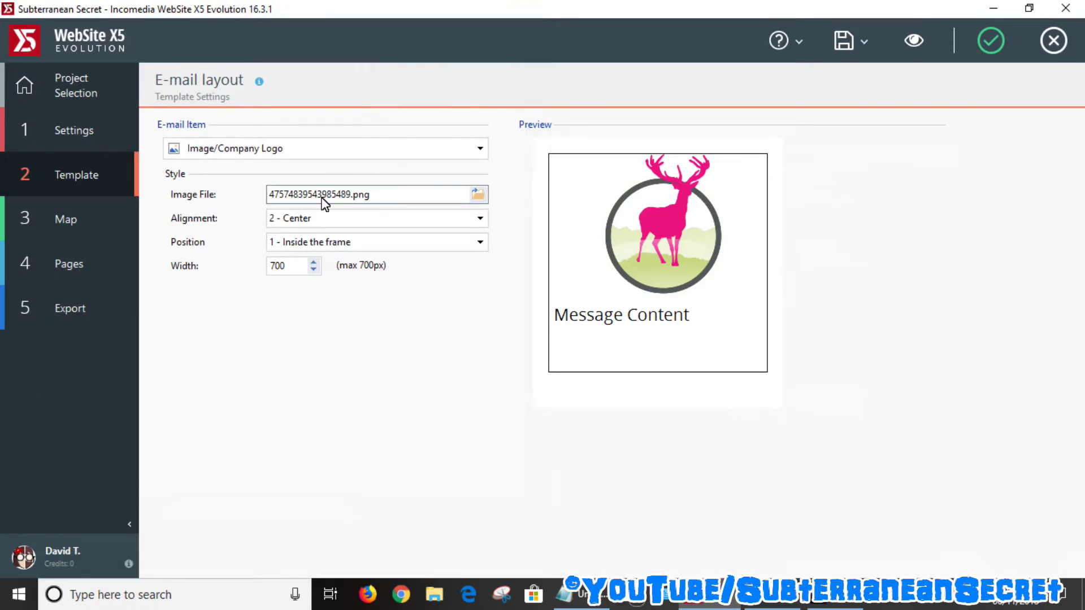
left_click(477, 150)
left_click(379, 220)
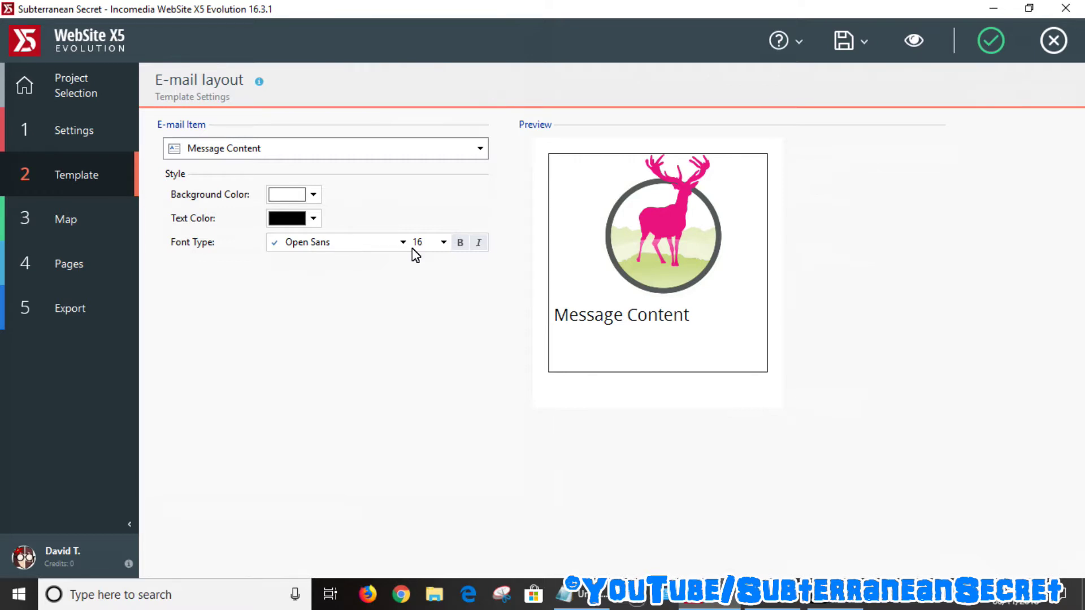
Set the font size of the e-mail layout's Footer Note to 14.
left_click(480, 147)
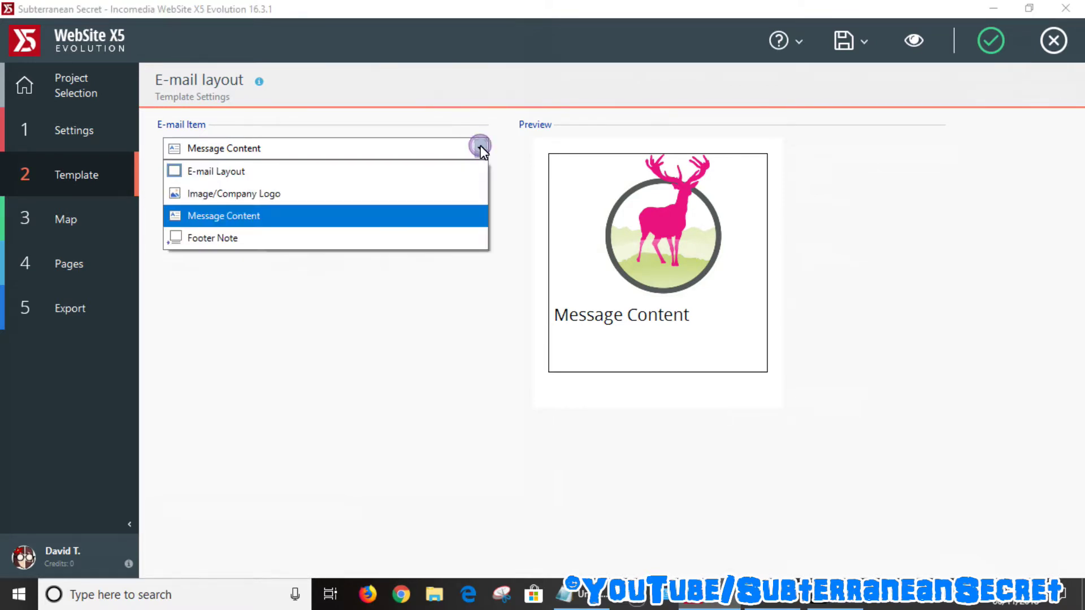
left_click(346, 235)
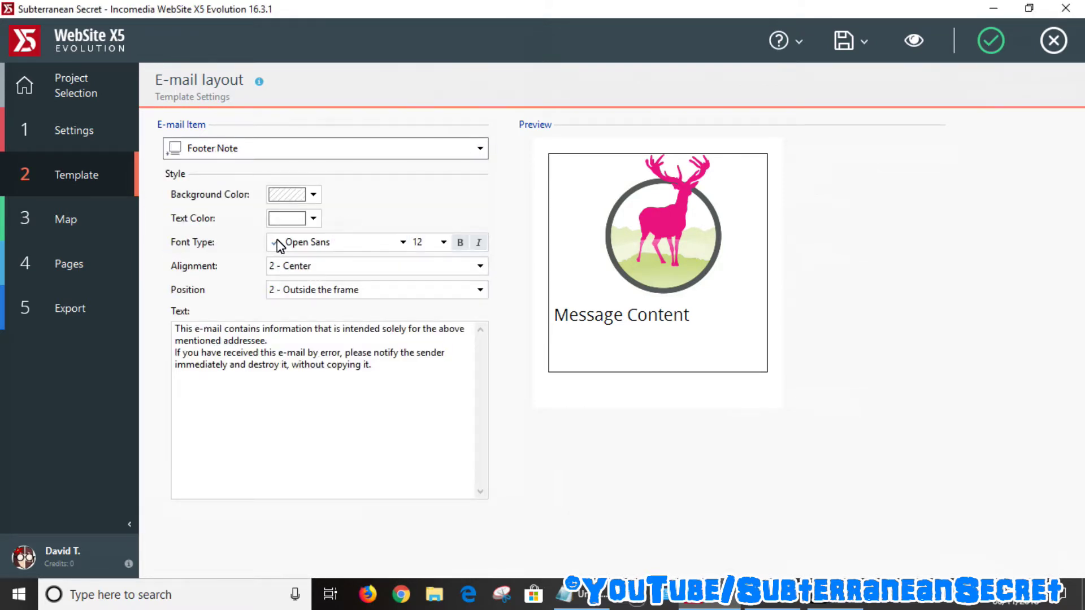
left_click_drag(173, 329, 393, 380)
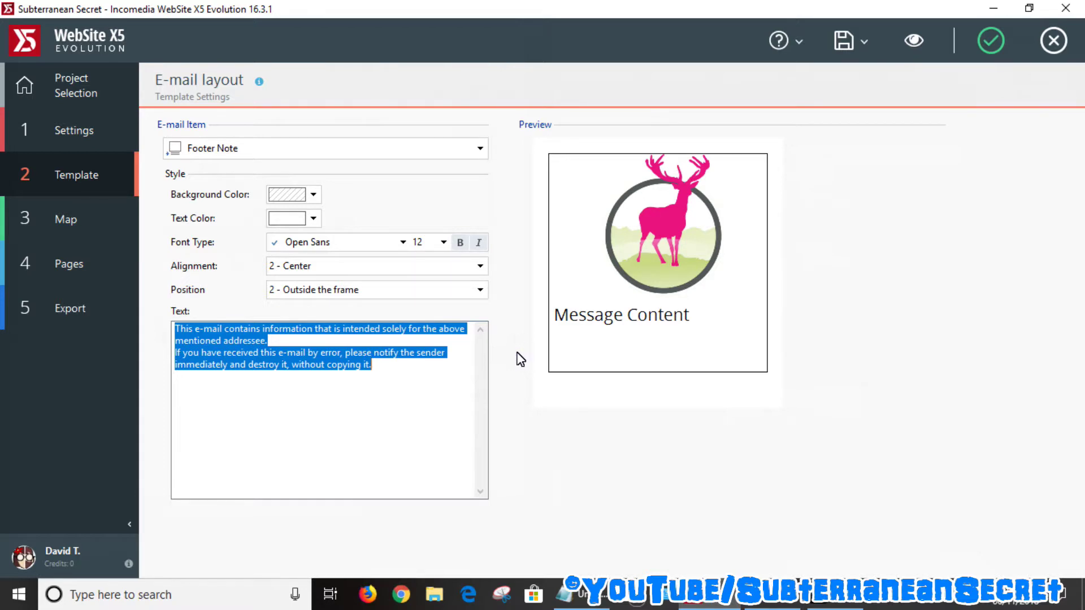
left_click(443, 242)
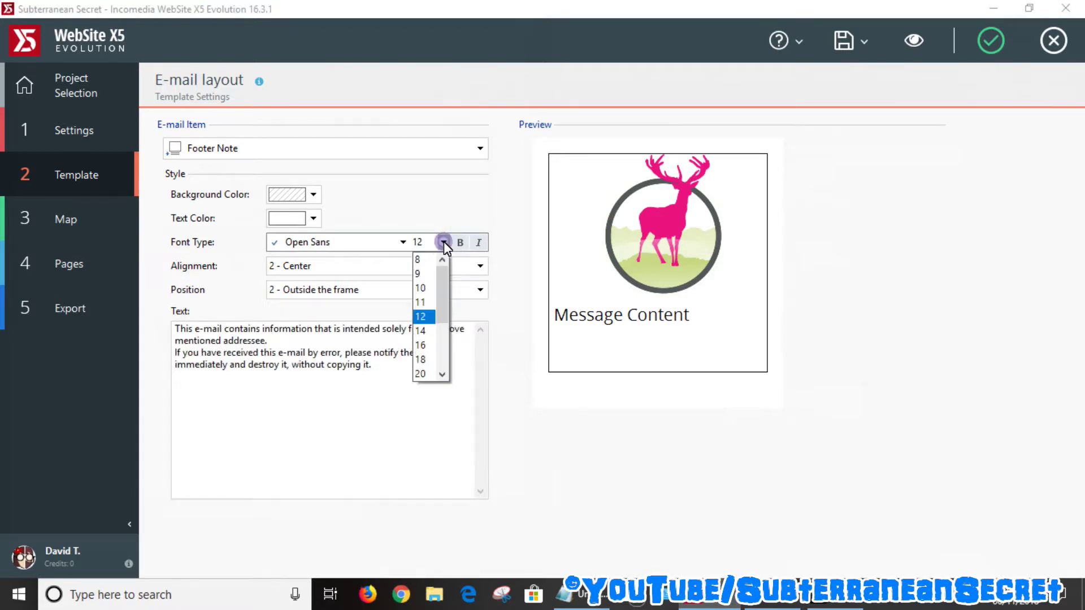
left_click(424, 331)
left_click(504, 302)
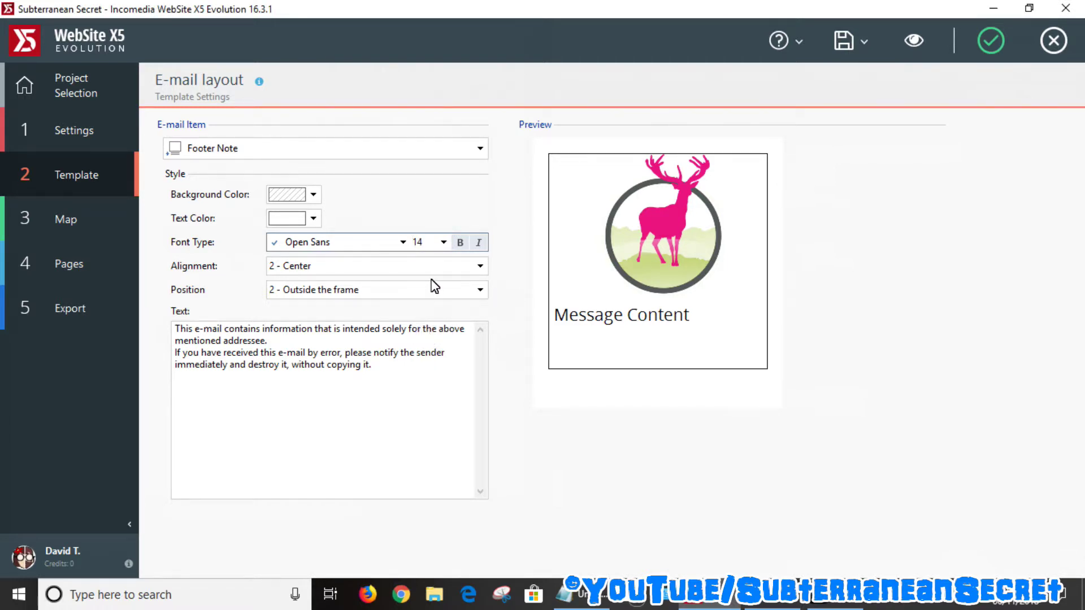
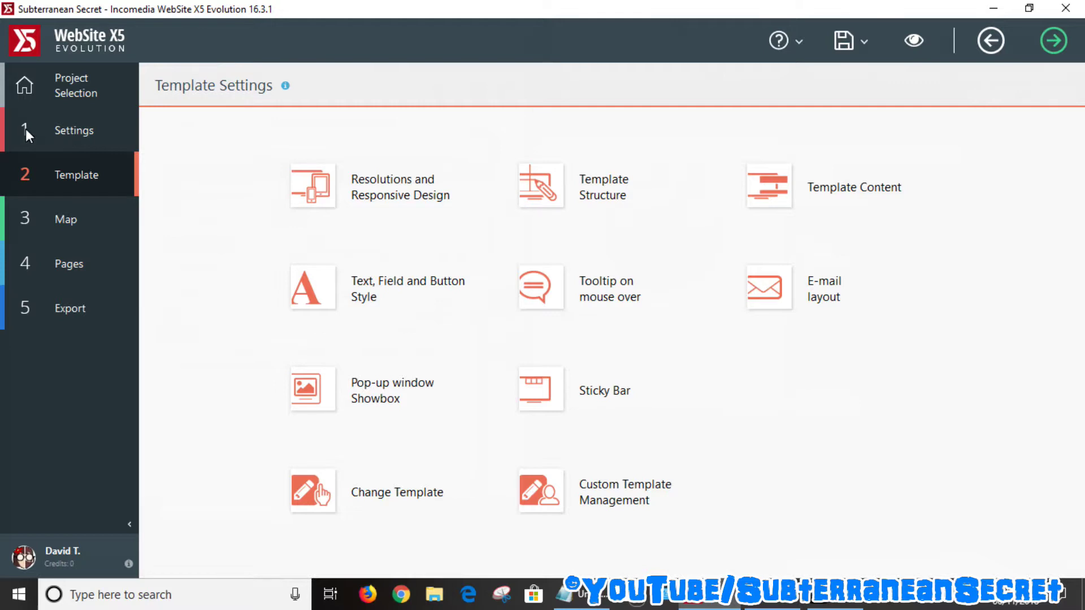
Switch the anti-spam captcha type to Google reCaptcha in the website's privacy and security settings.
left_click(77, 130)
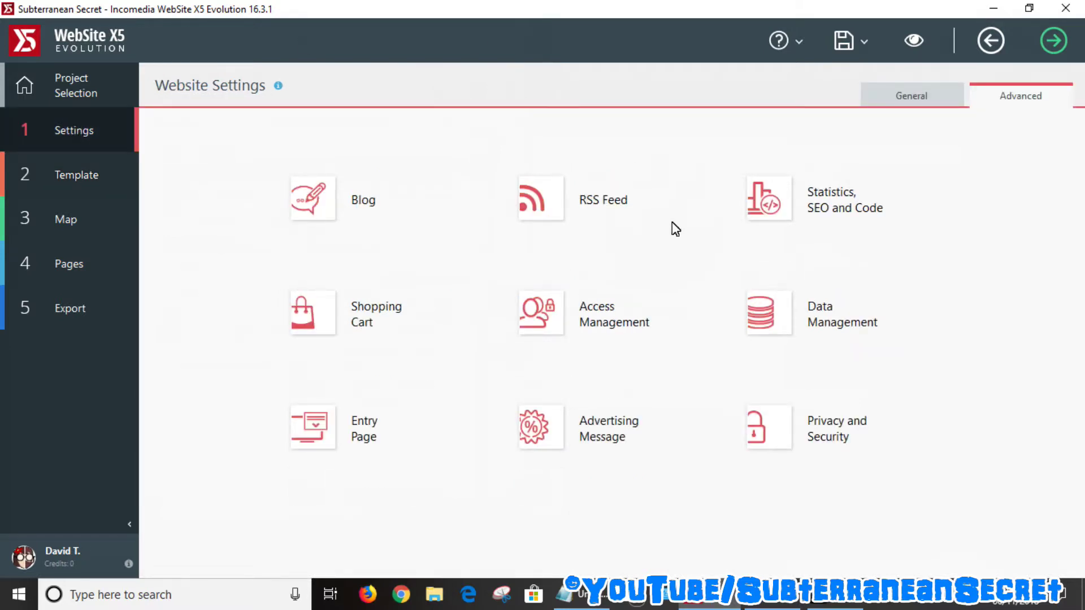
left_click(835, 437)
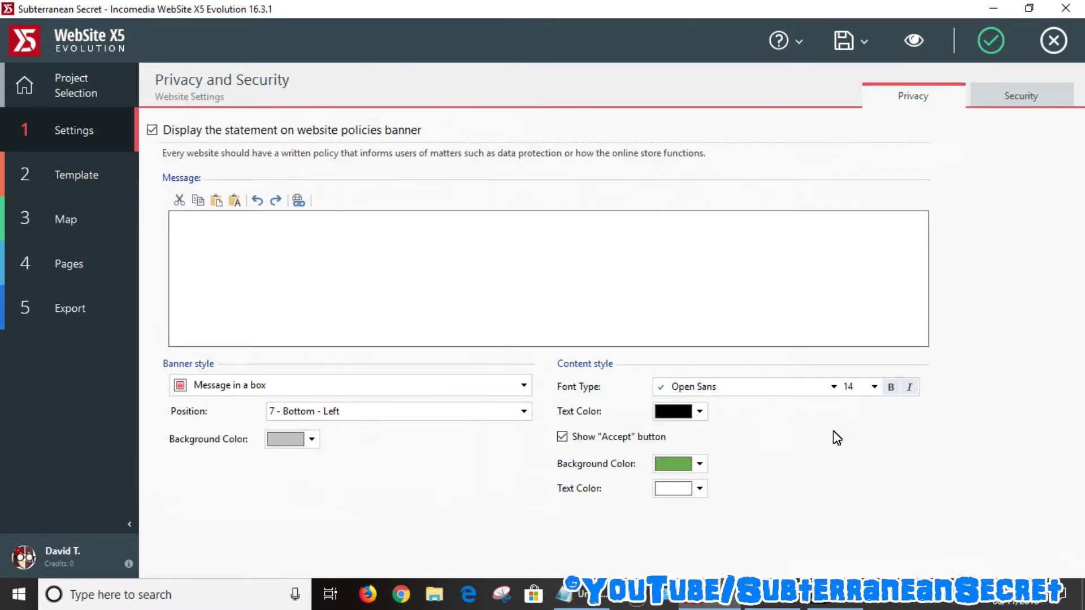
left_click(1024, 96)
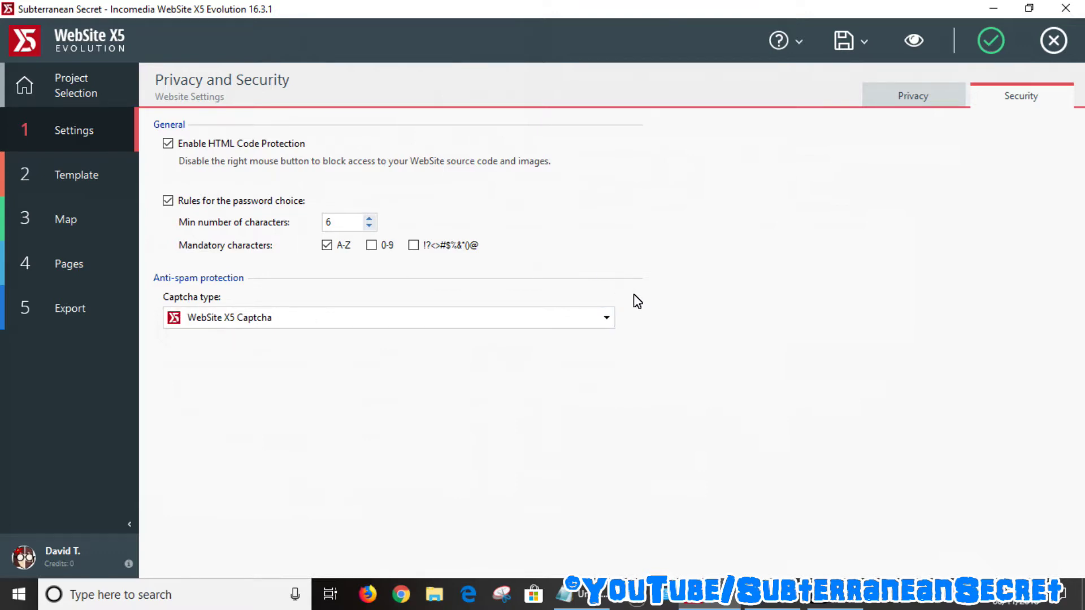
left_click(605, 319)
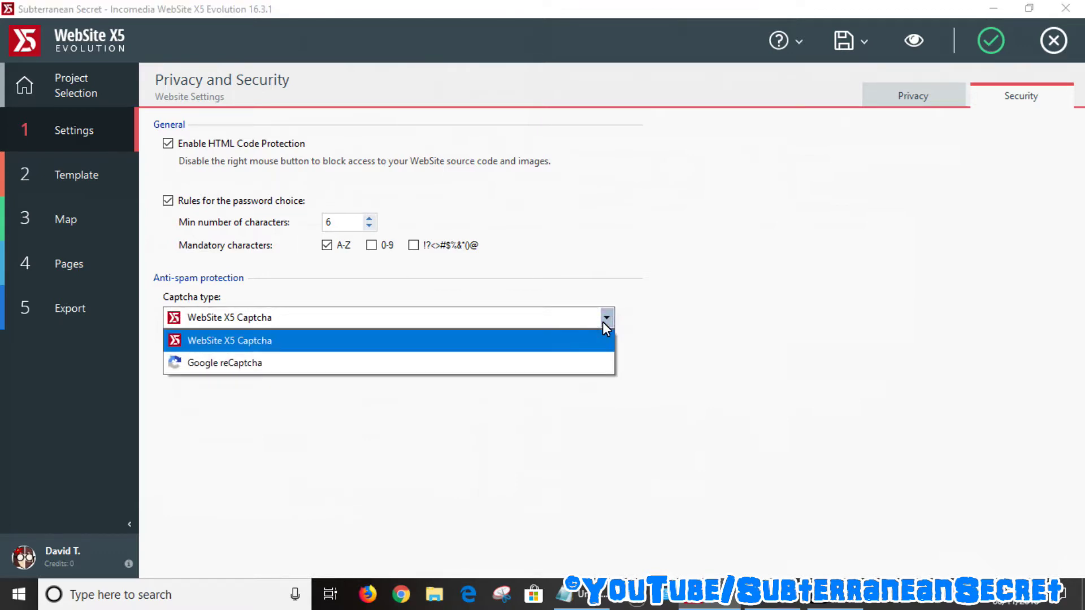
left_click(422, 366)
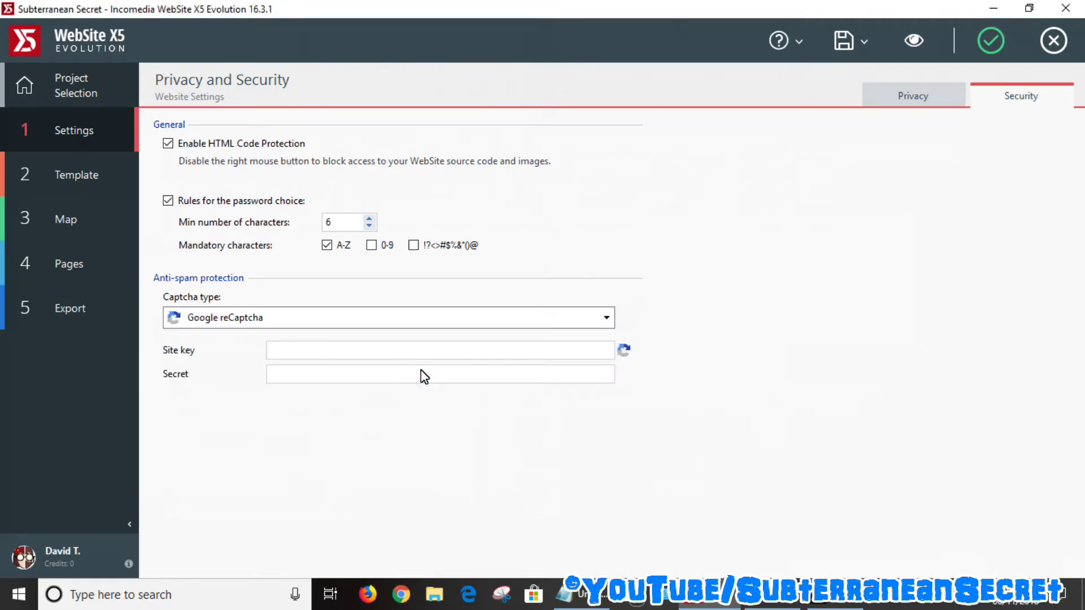
Return the captcha type to WebSite X5 Captcha and apply the security settings.
left_click(313, 323)
left_click(279, 341)
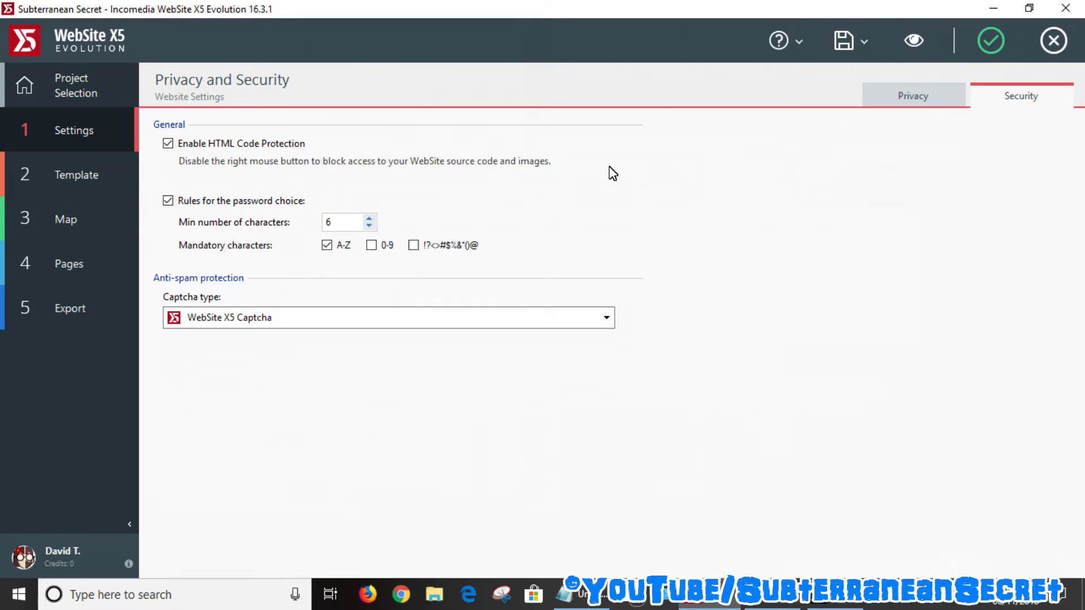
left_click(988, 43)
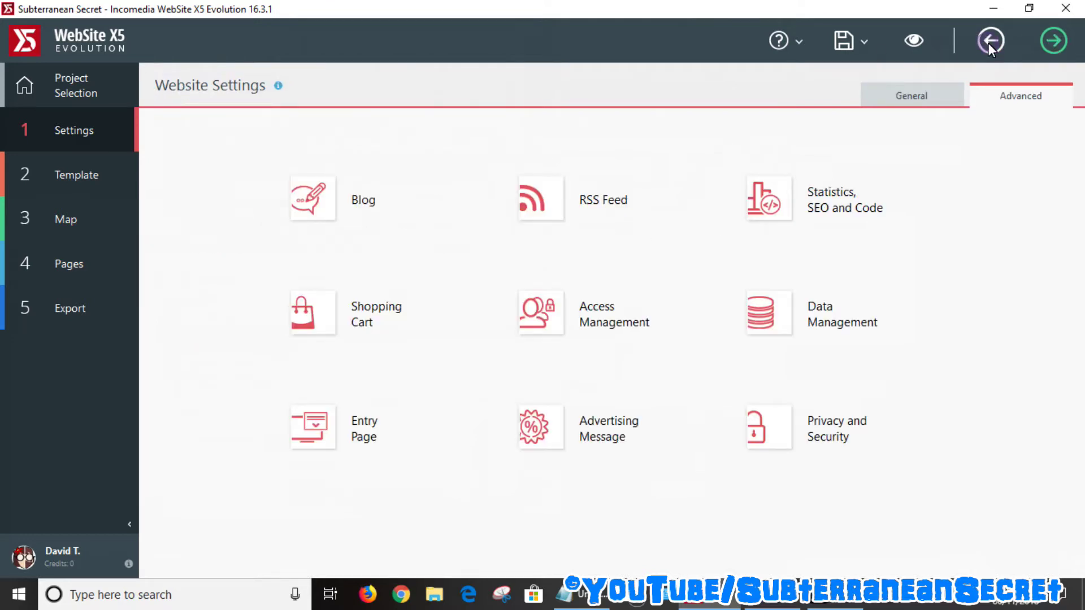
Open the Contact page's contact form object and check its sending options, including the captcha anti-spam filter.
left_click(70, 221)
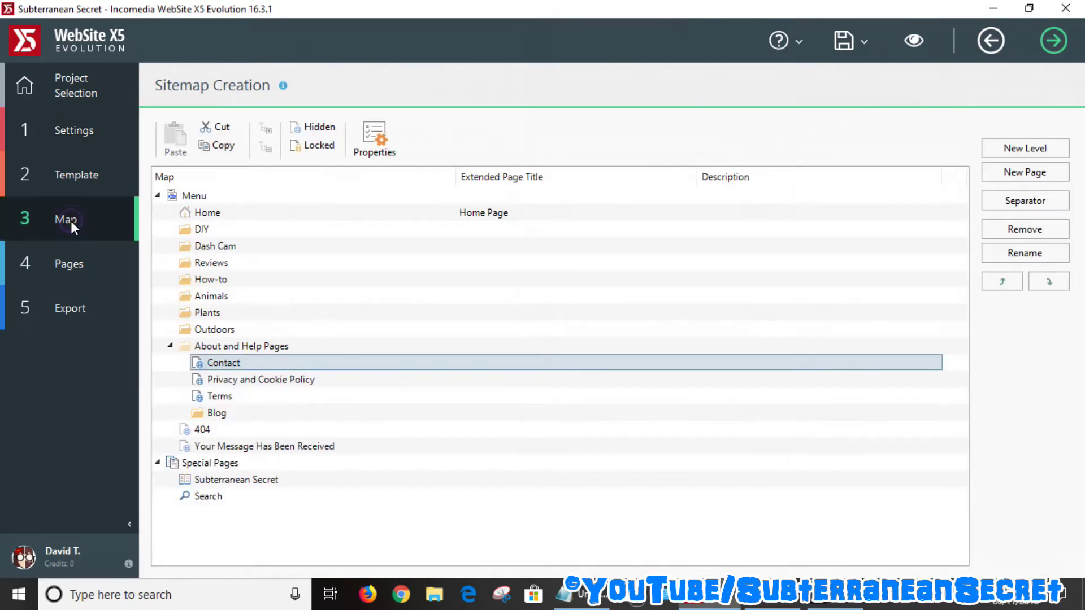
double_click(220, 366)
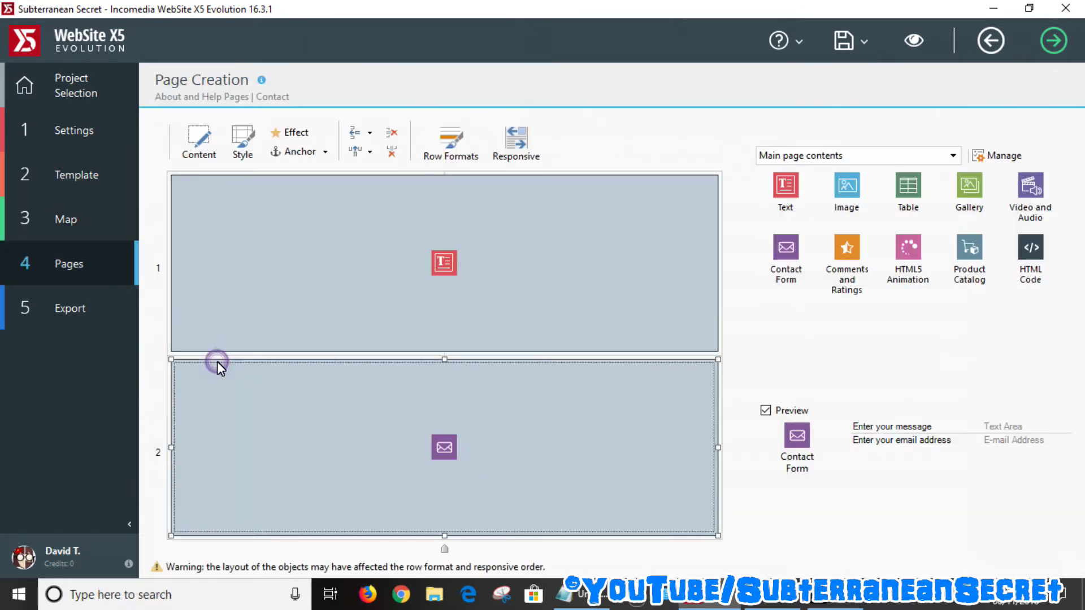
double_click(444, 444)
left_click(916, 99)
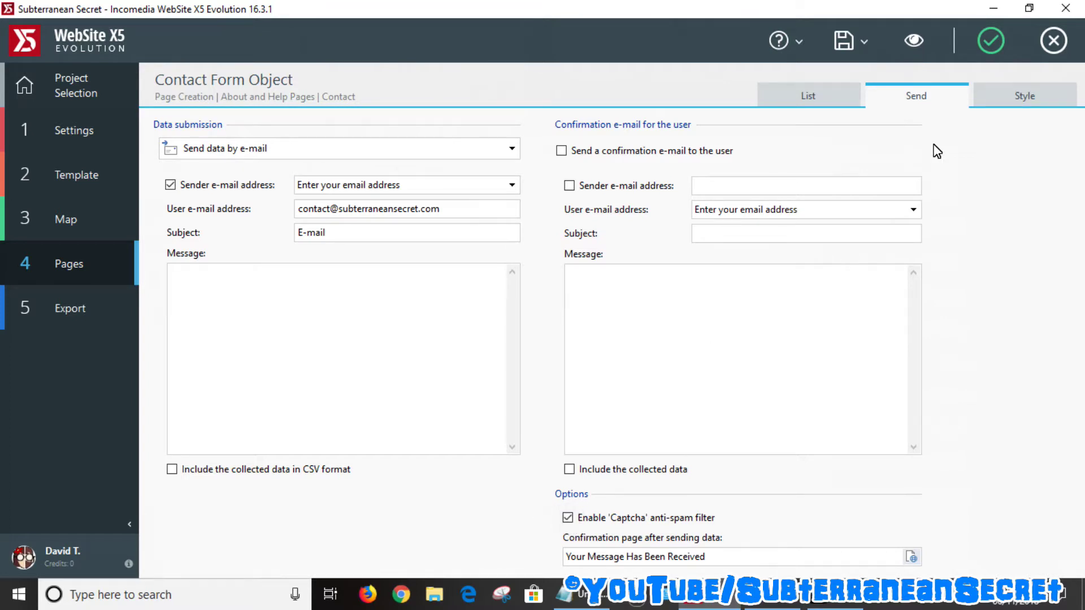
left_click(991, 49)
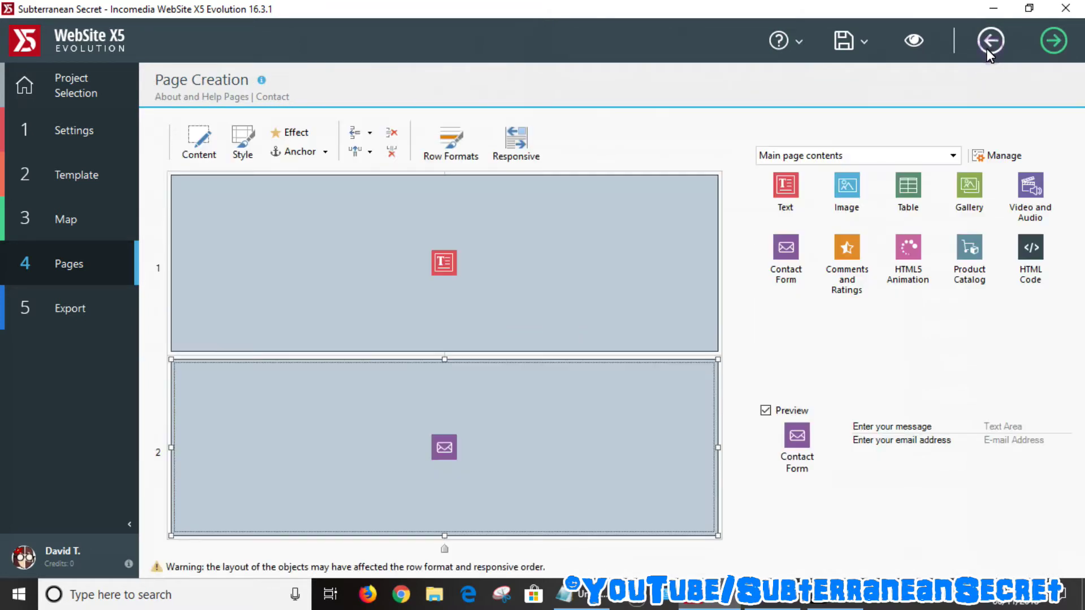
Preview the Contact page and check the form's message and e-mail fields, captcha check word and Send E-mail button.
left_click(912, 43)
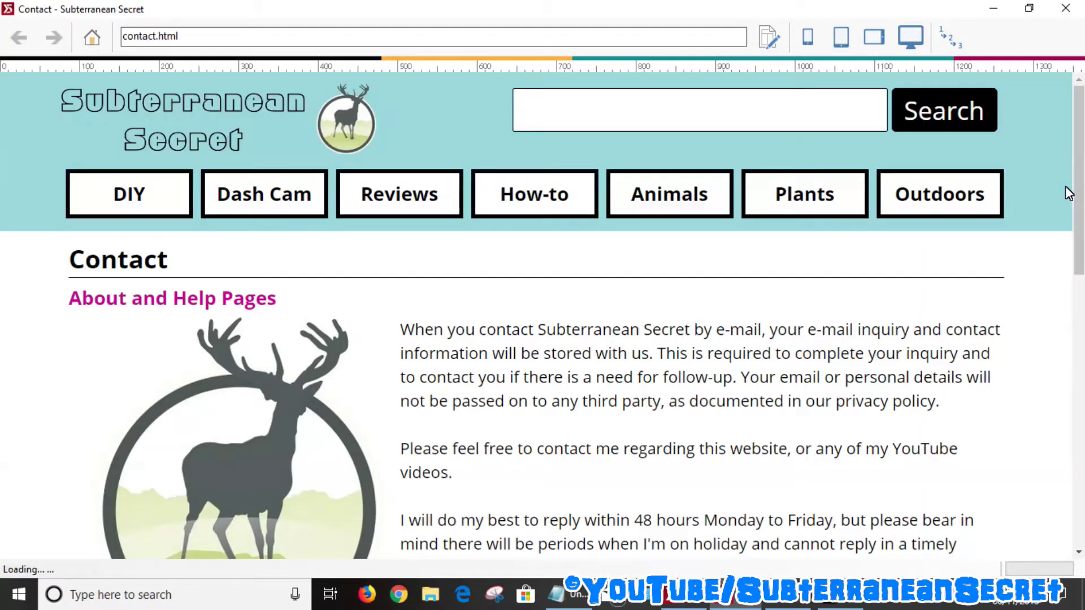
scroll(1072, 158, "down", 7)
scroll(1072, 158, "down", 4)
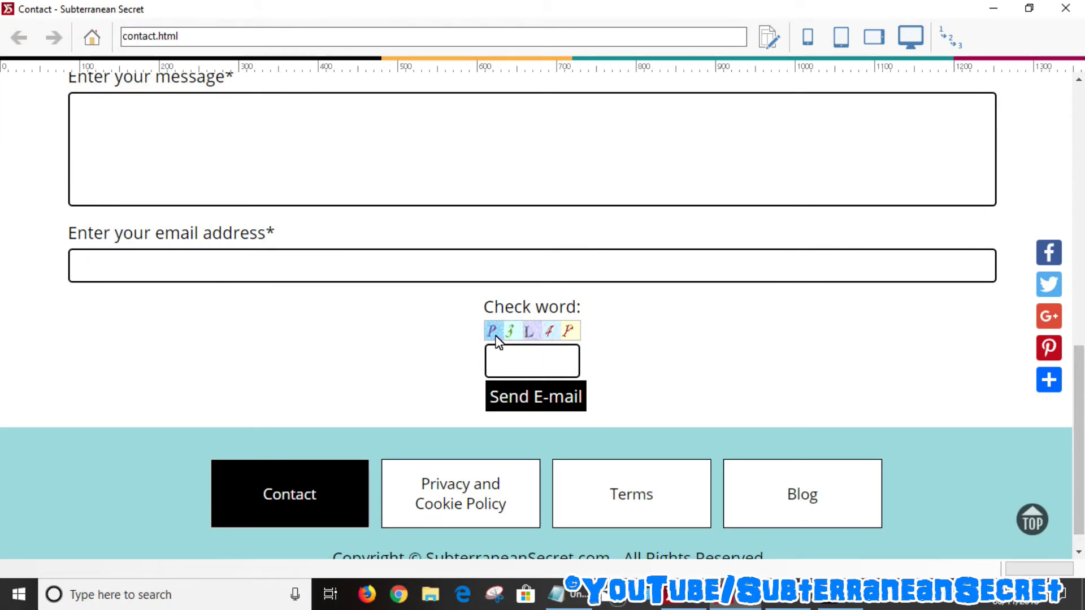
left_click(528, 362)
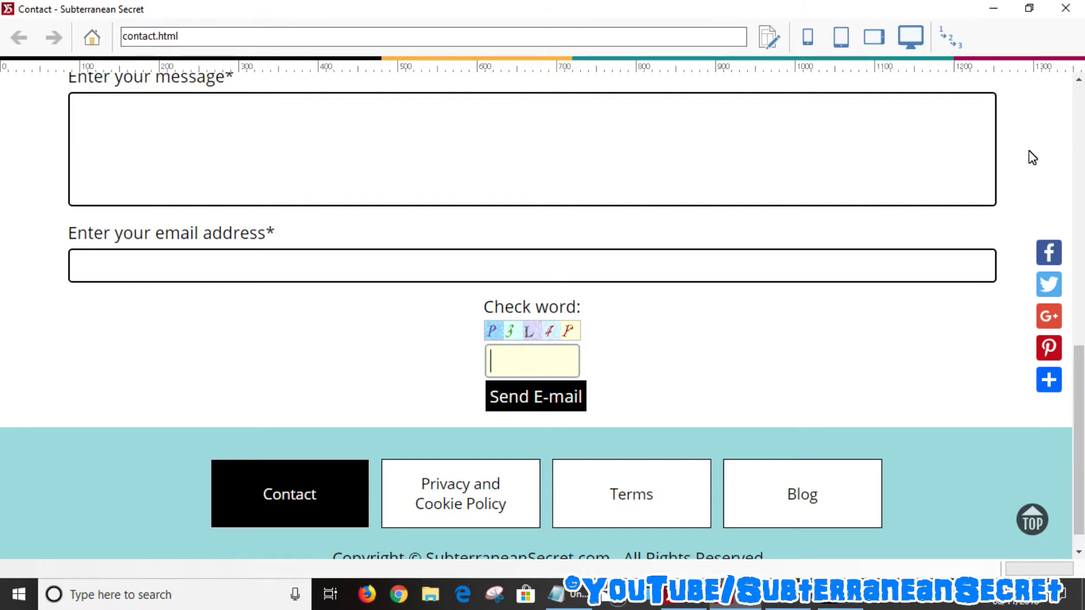
scroll(1078, 430, "up", 1)
scroll(542, 316, "up", 7)
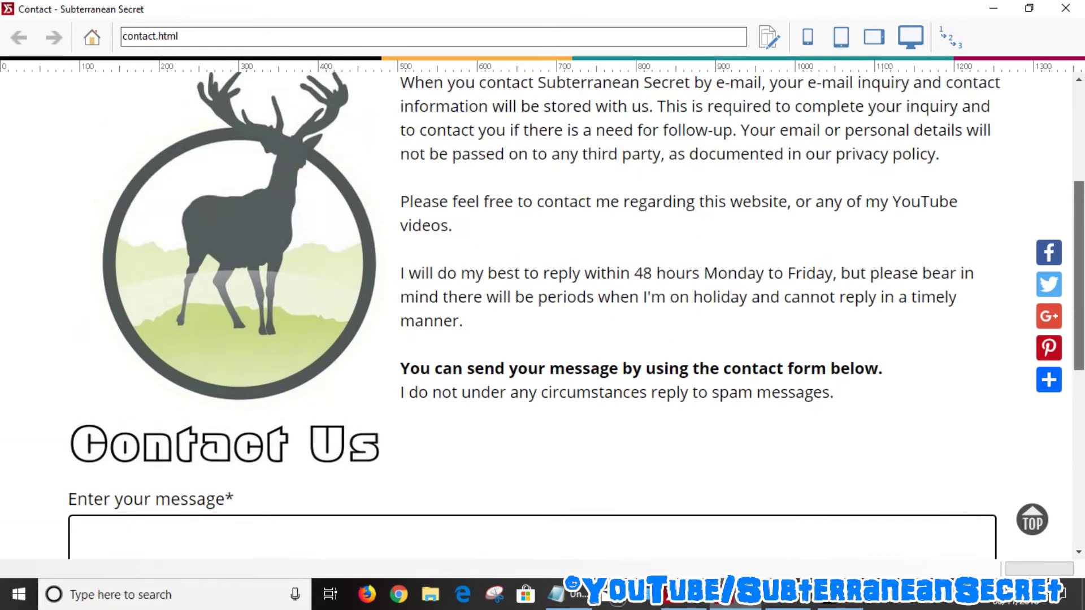
scroll(543, 316, "down", 9)
scroll(1052, 138, "up", 5)
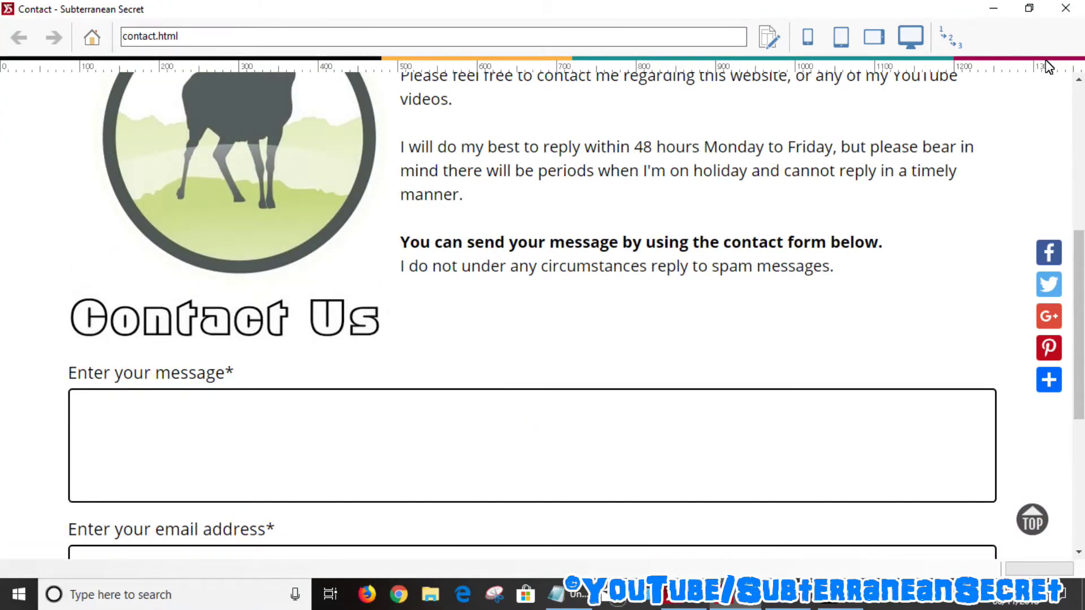
left_click(1065, 9)
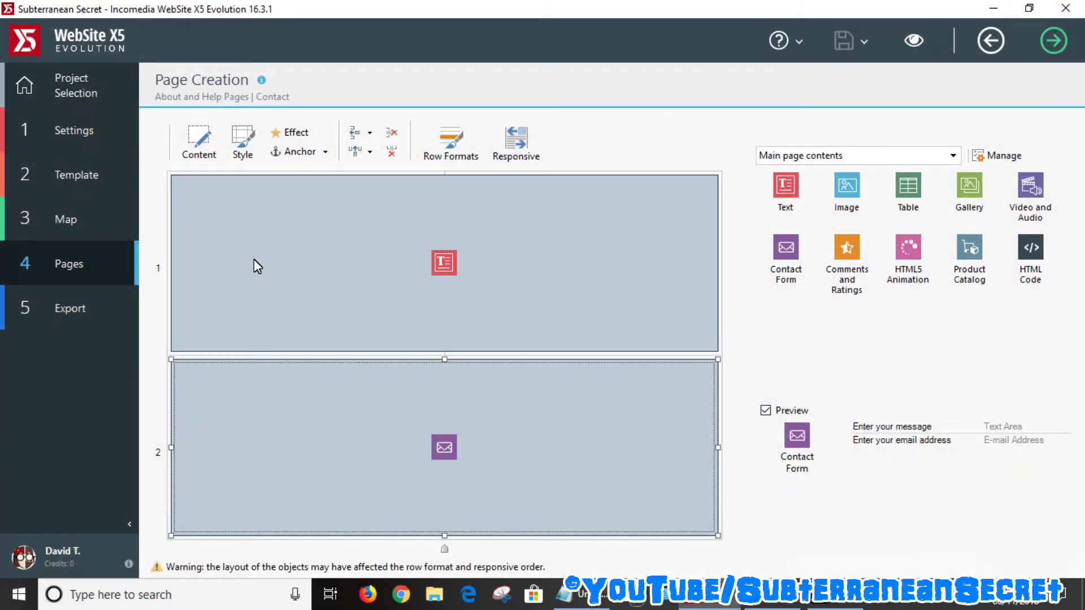
Upload the website to the Internet over FTP, exporting only the modified files to the /subterraneansecret.com folder.
left_click(62, 308)
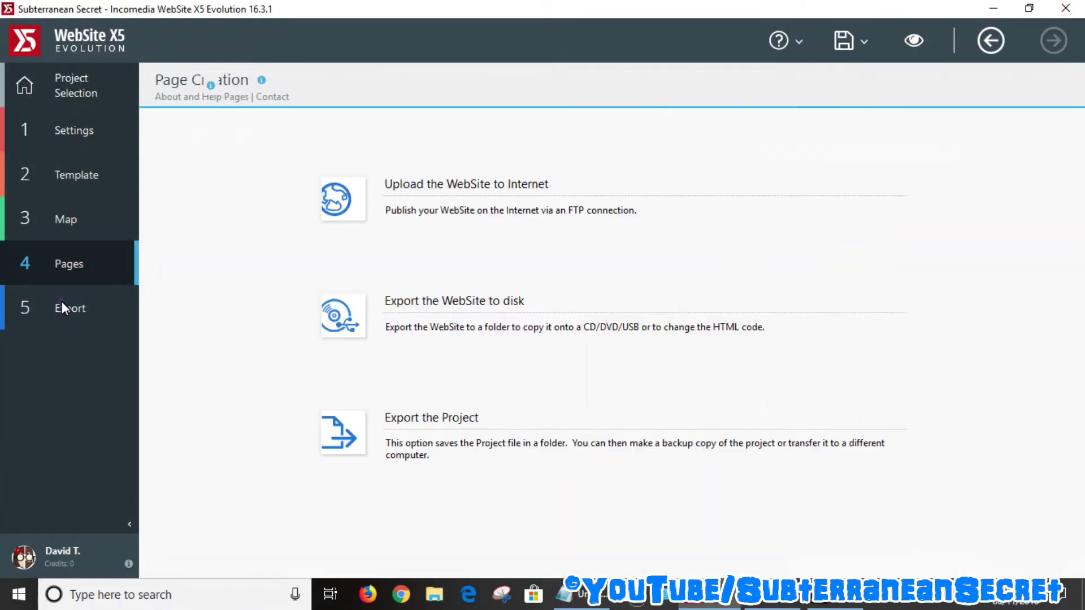
left_click(406, 186)
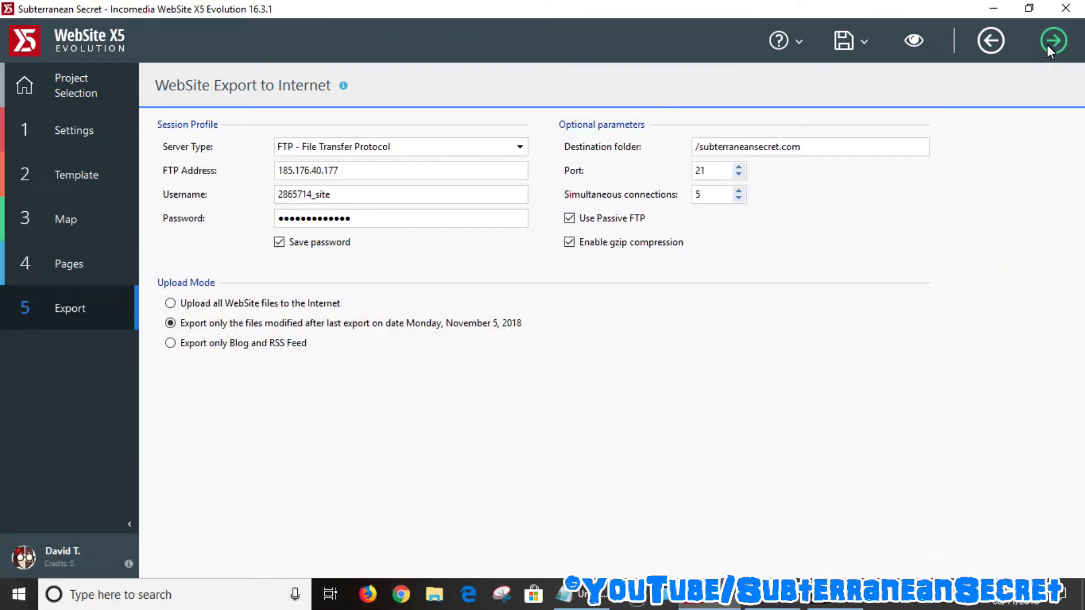
left_click(1064, 42)
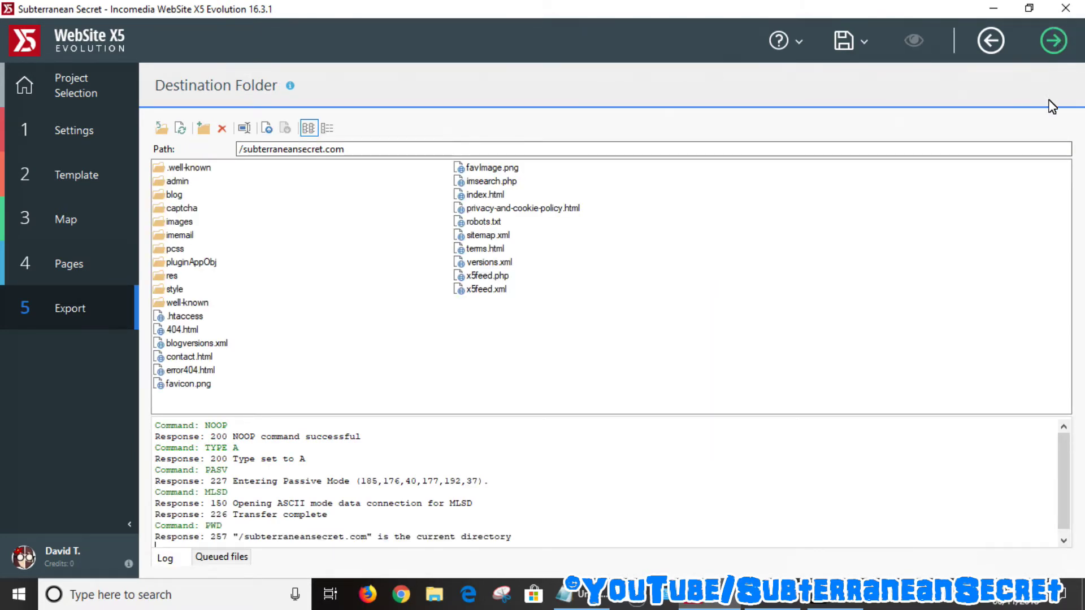
left_click(1053, 44)
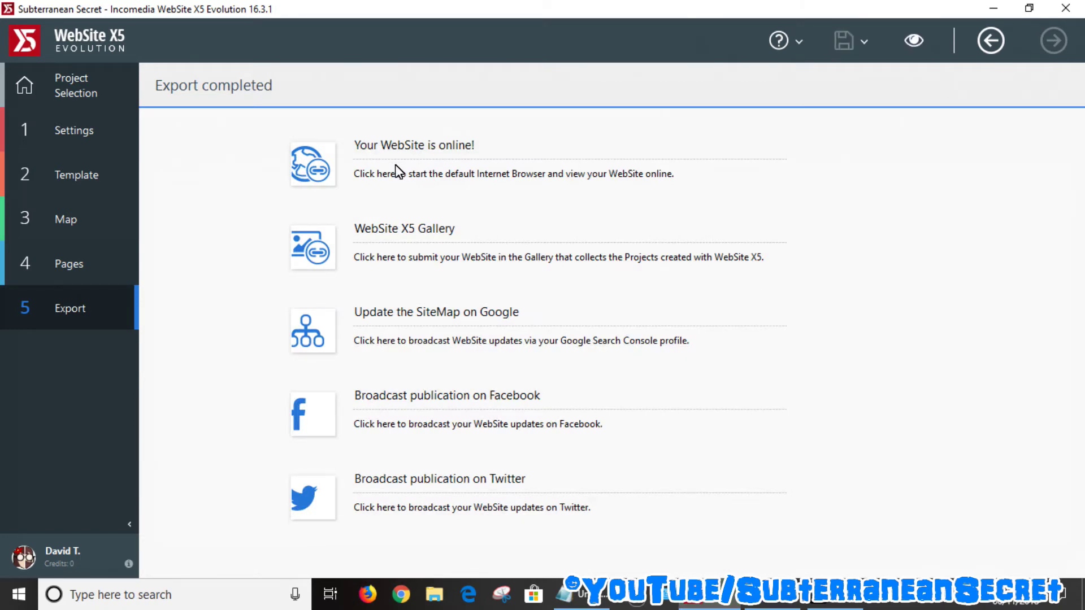
Open the published website in the browser and go to its Contact page through the footer link.
left_click(398, 145)
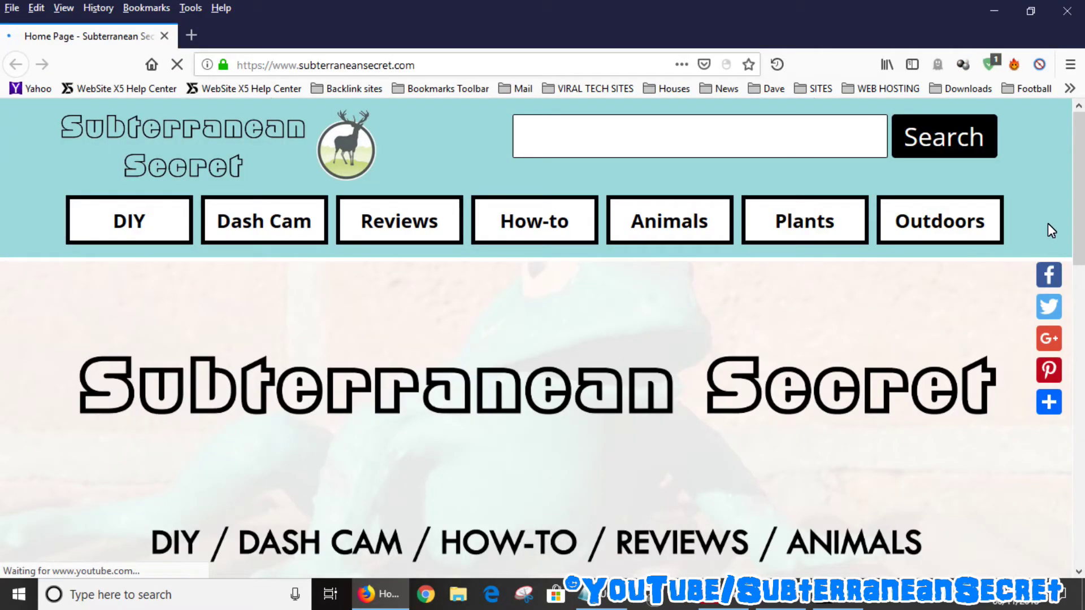
scroll(1052, 231, "down", 10)
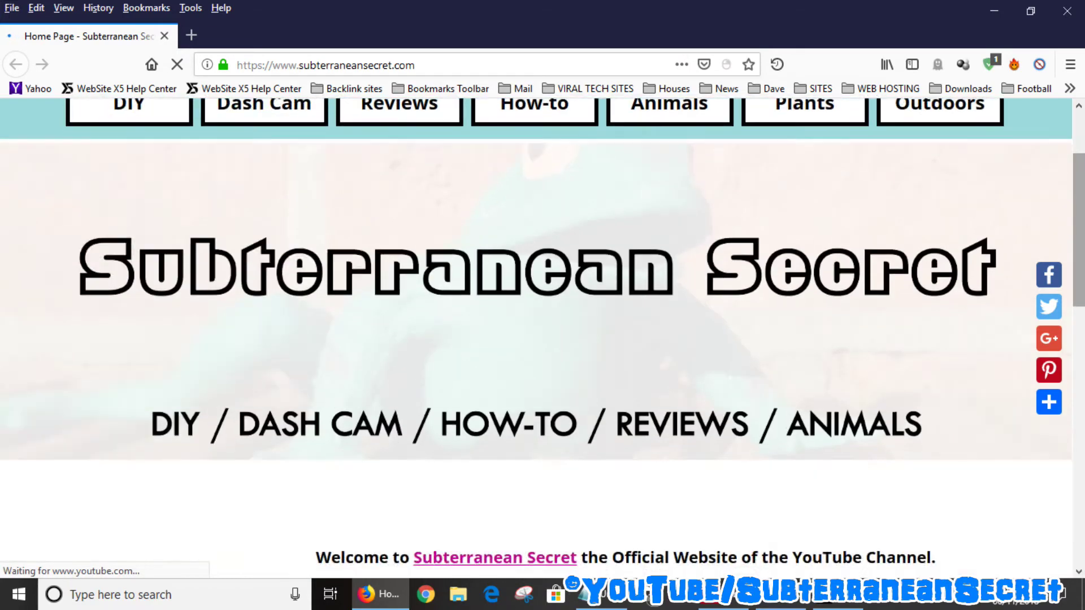
scroll(1044, 503, "down", 5)
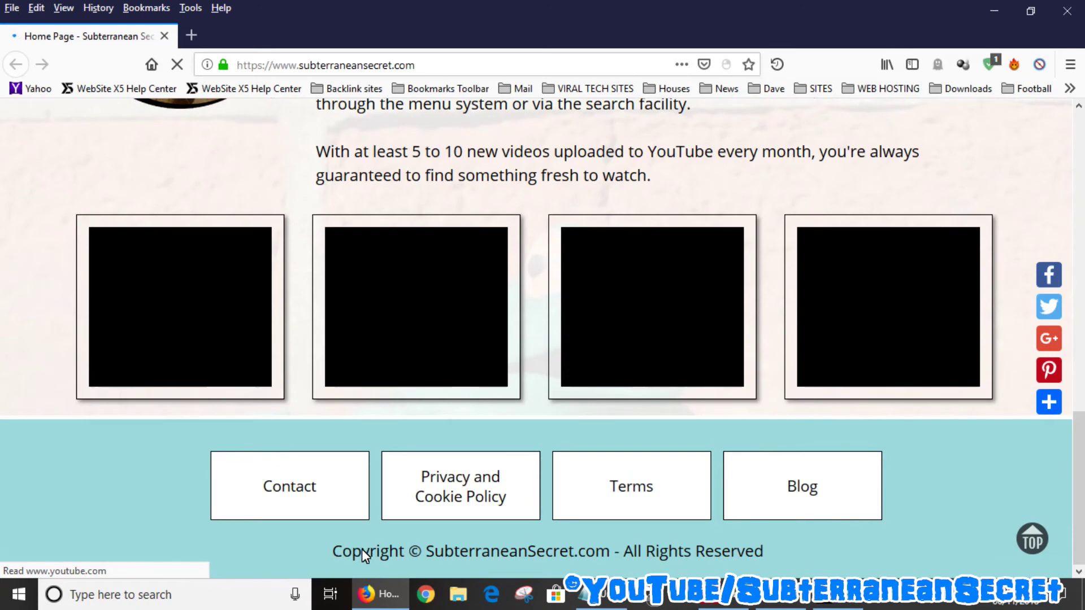
left_click(300, 487)
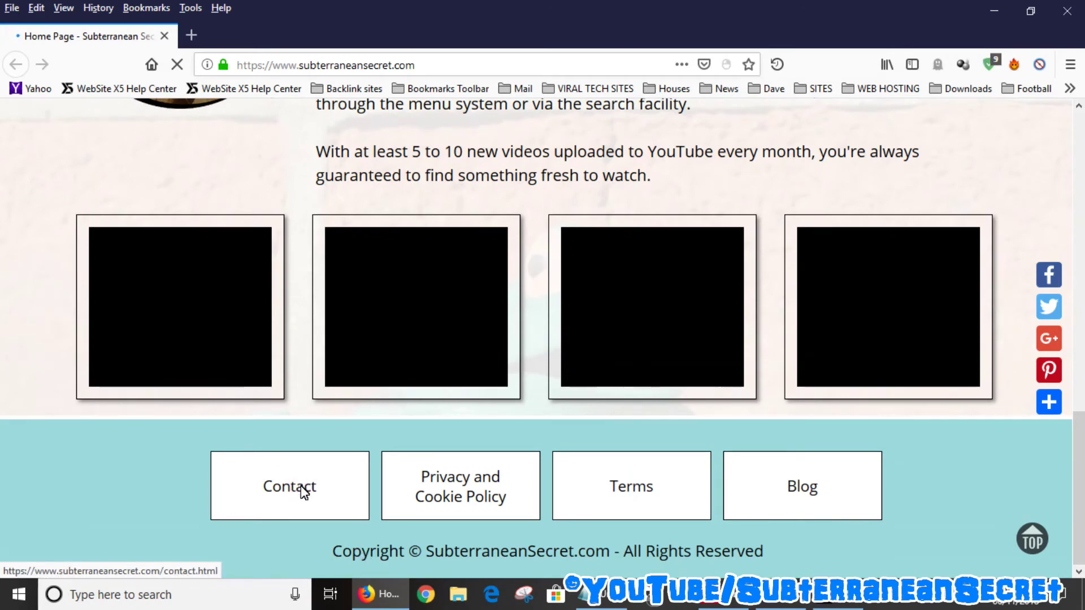